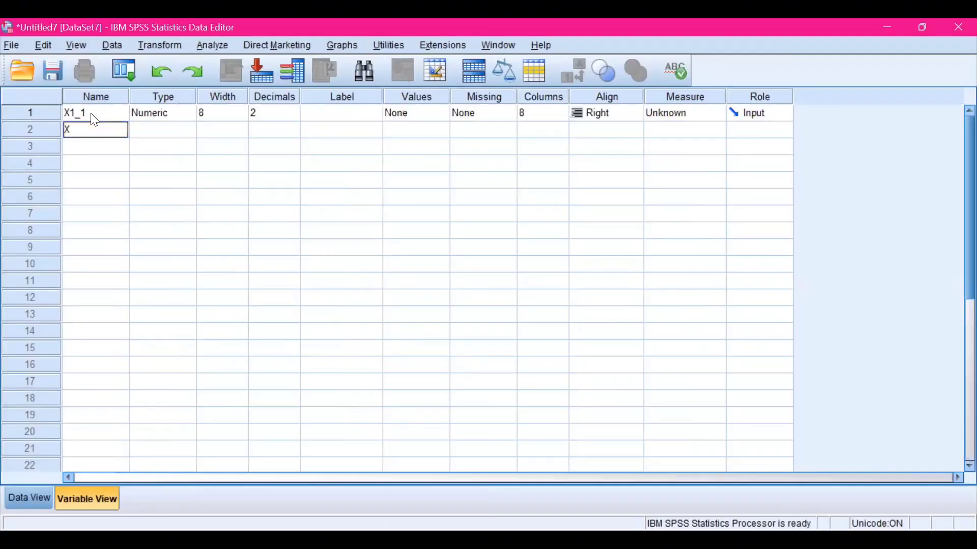
# Name the remaining variables X1_2 to X1_4, X2_1 to X2_5, Y_1 to Y_6, Total_X1, Total_X2, Total_Y and Total_Skor.
pyautogui.write('1_2')
pyautogui.press('Return')
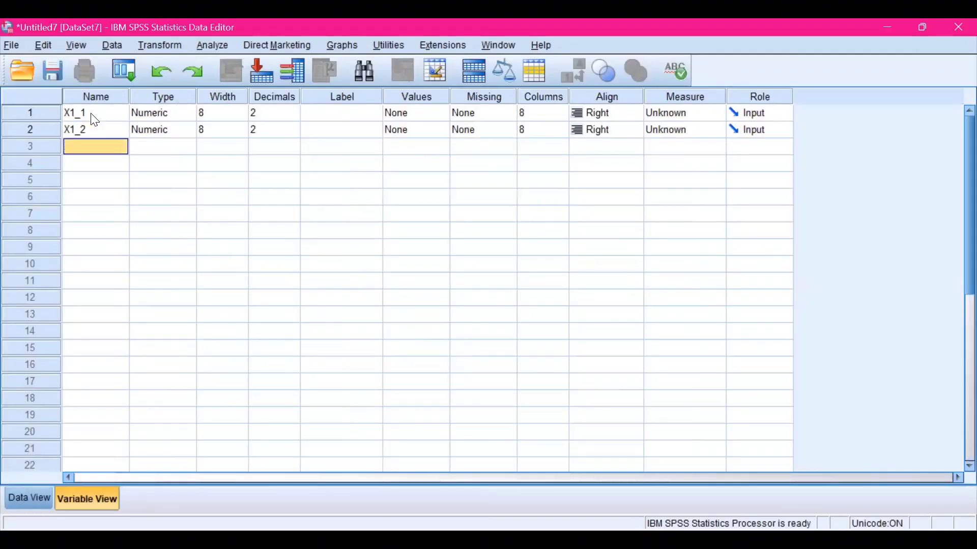
pyautogui.write('X1_3')
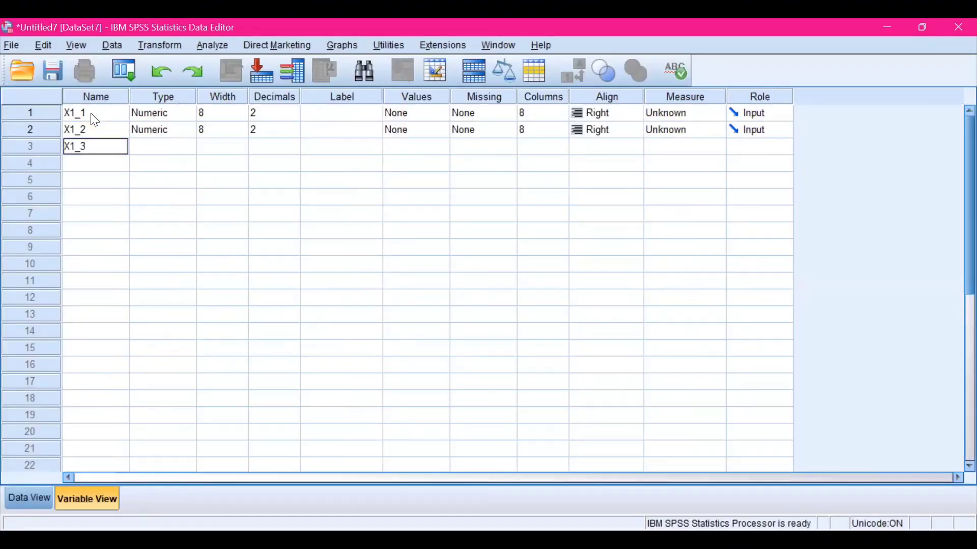
pyautogui.press('Return')
pyautogui.write('X1_4')
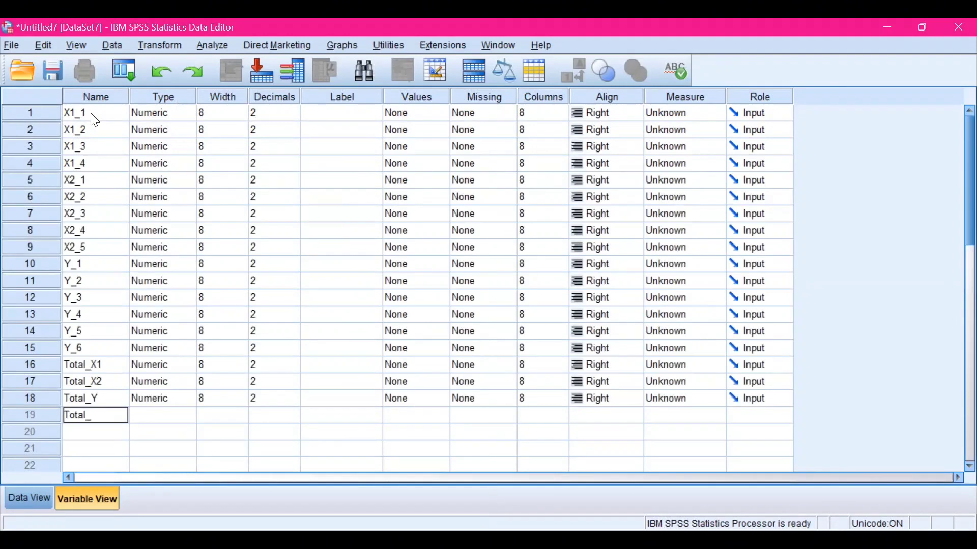
pyautogui.write('Skor')
pyautogui.press('Return')
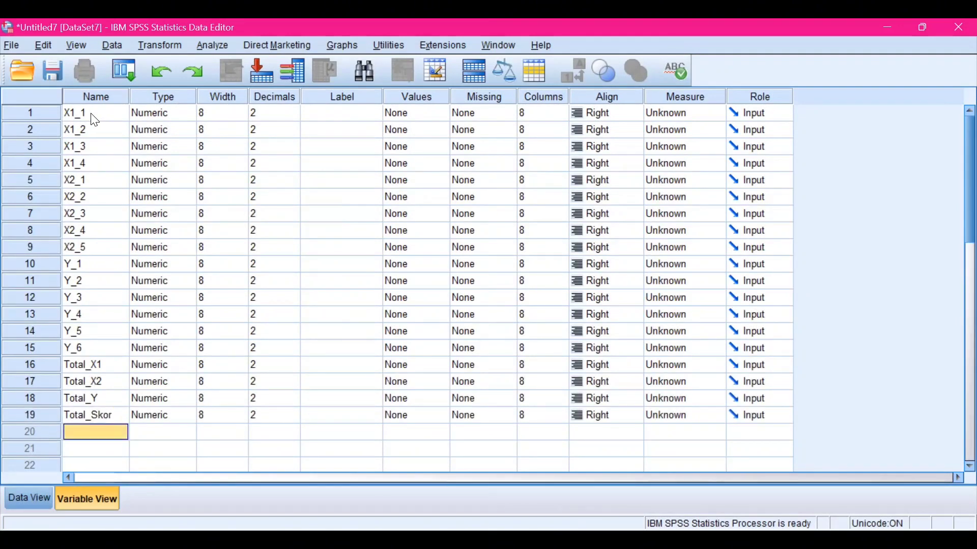
# Copy respondents' scores and totals C3:U89 from Excel's Pertanyaan sheet, excluding the Jumlah row, and paste them into SPSS's data grid from the first X1_1 cell.
pyautogui.click(28, 498)
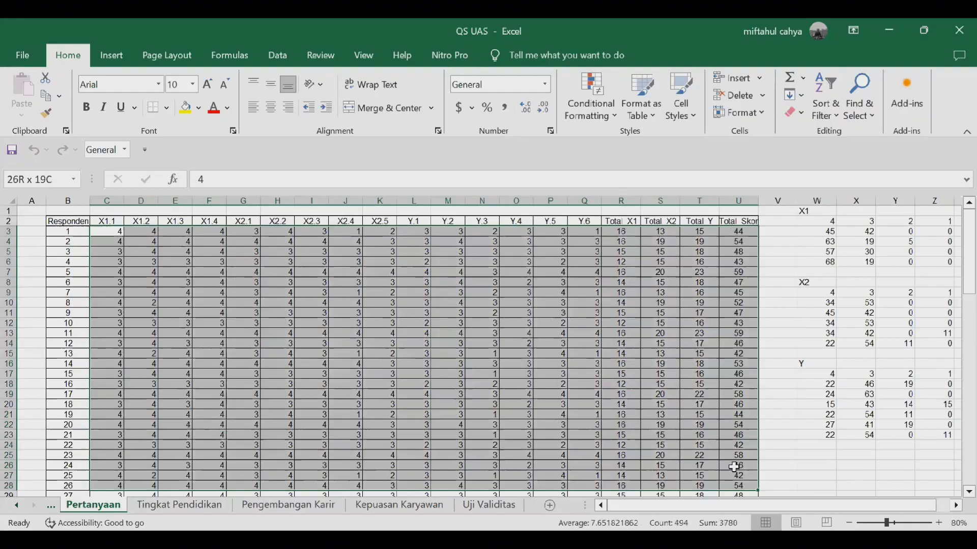
pyautogui.moveTo(735, 467)
pyautogui.mouseDown()
pyautogui.moveTo(738, 492)
pyautogui.moveTo(757, 487)
pyautogui.moveTo(747, 467)
pyautogui.mouseUp()
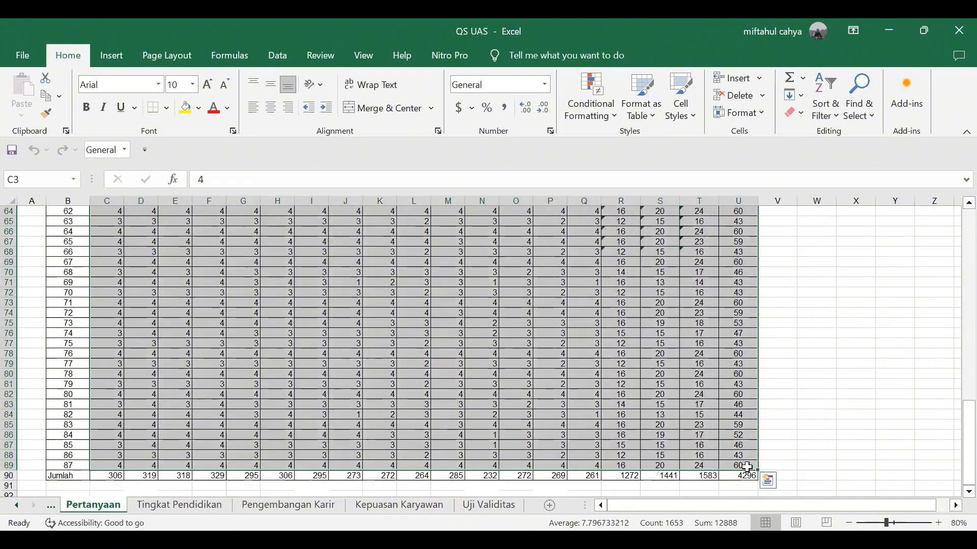
pyautogui.hotkey('ctrl', 'c')
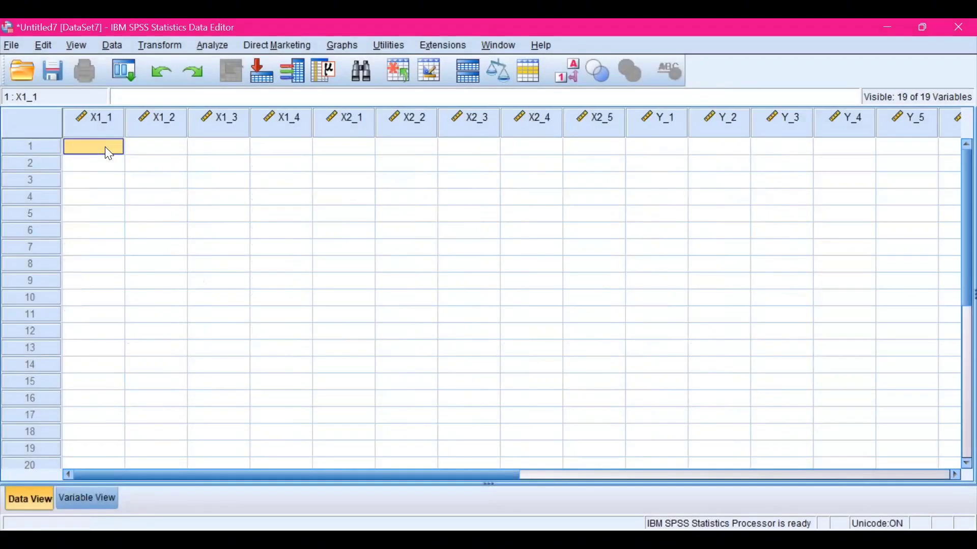
pyautogui.hotkey('ctrl', 'v')
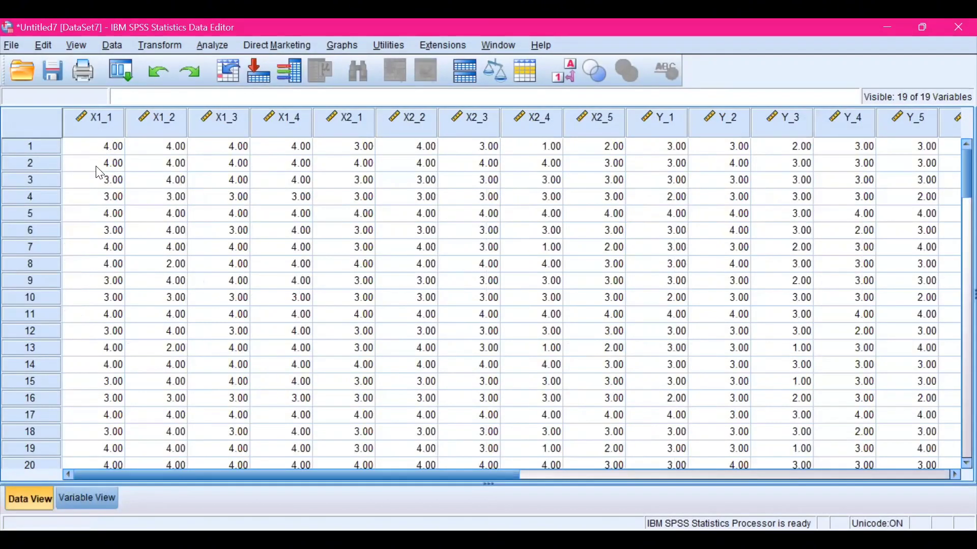
# Run a bivariate Pearson correlation on all variables from X1_1 to Total_Skor with a two-tailed significance test.
pyautogui.click(211, 51)
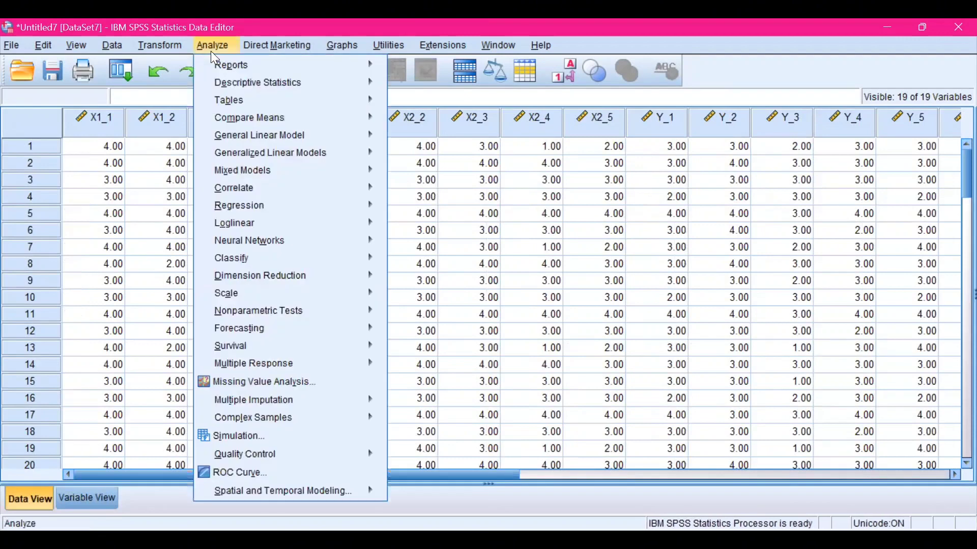
pyautogui.moveTo(253, 188)
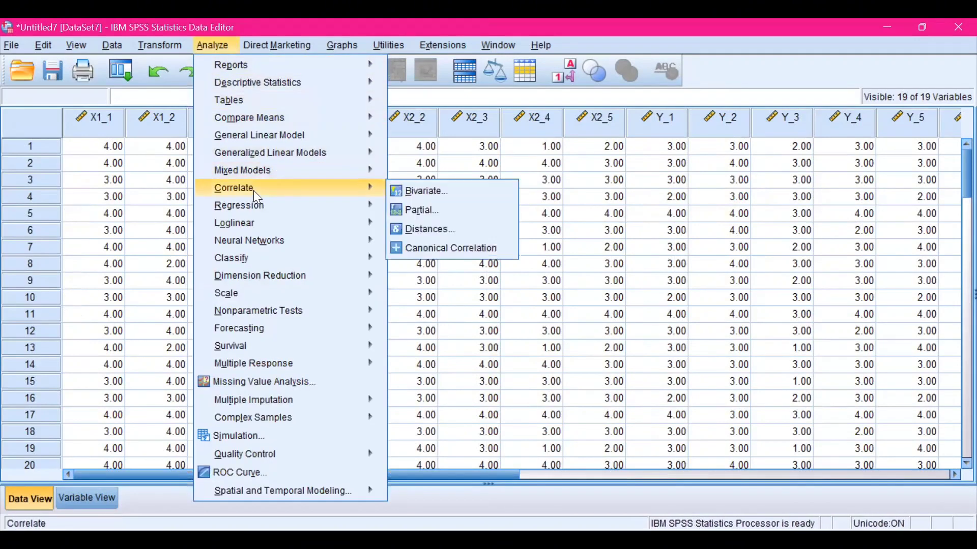
pyautogui.click(394, 191)
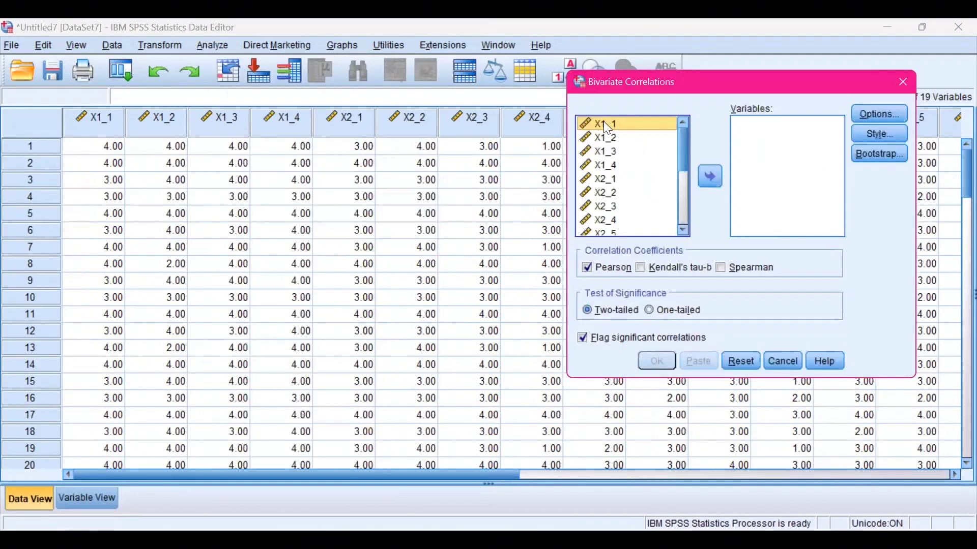
pyautogui.hotkey('ctrl', 'a')
pyautogui.click(703, 181)
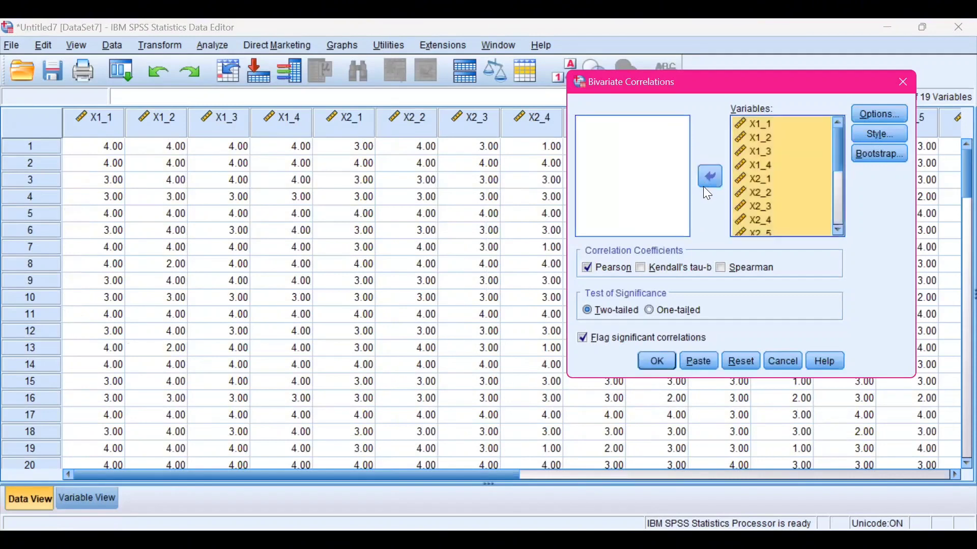
pyautogui.click(597, 314)
pyautogui.click(597, 314)
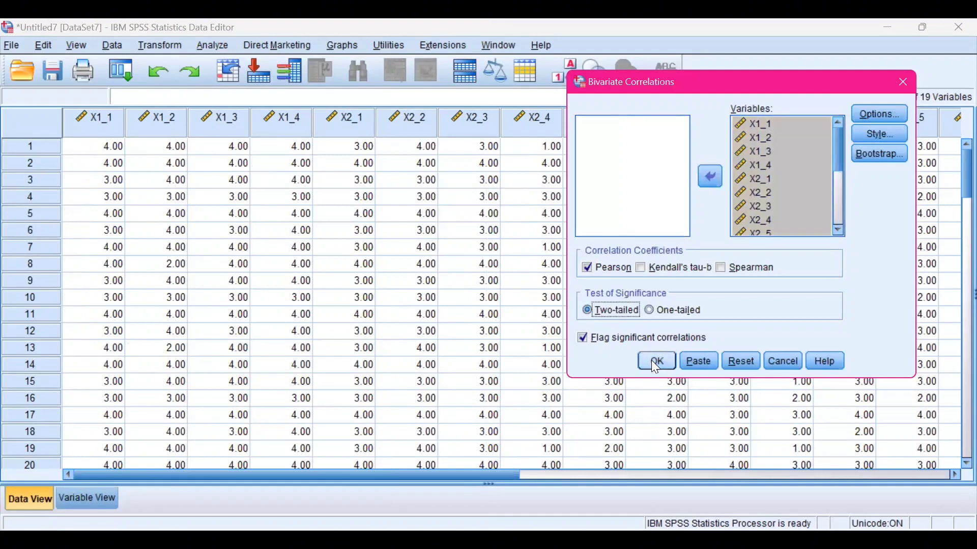
pyautogui.click(654, 362)
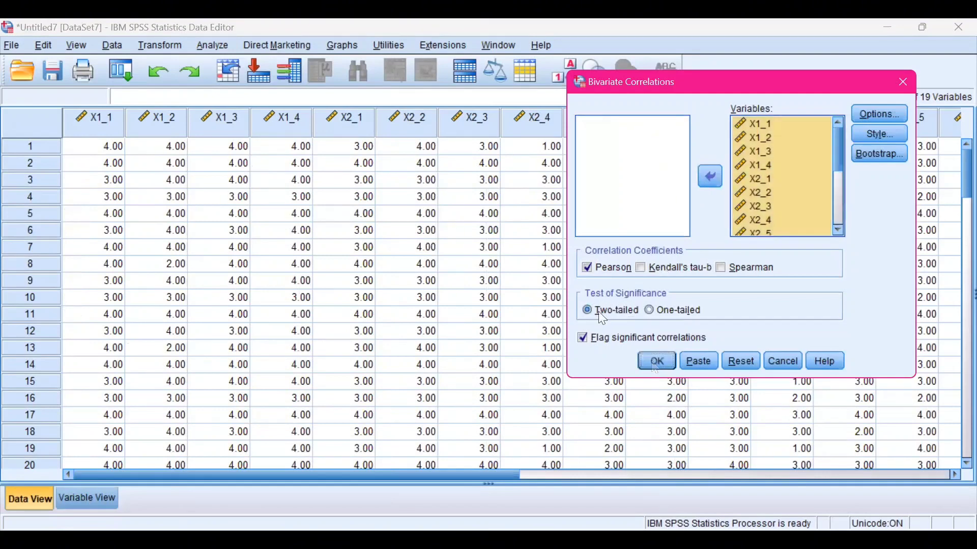
pyautogui.click(596, 314)
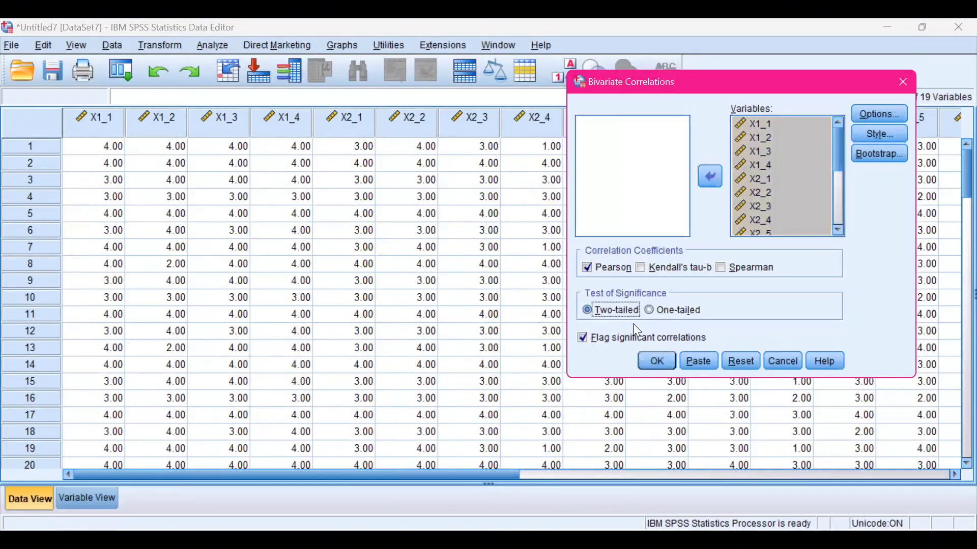
pyautogui.click(652, 360)
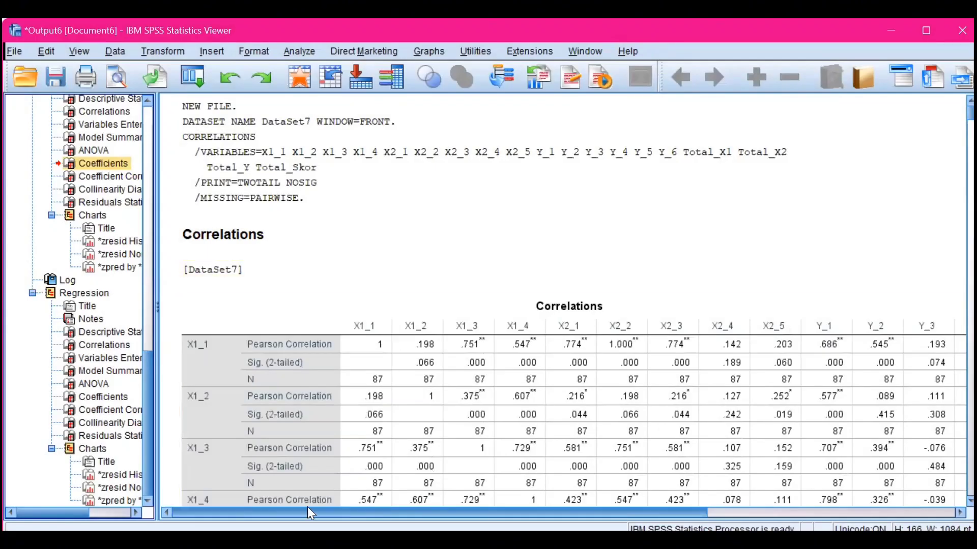
# Examine the Correlations table across all items, including the Total_X1, Total_X2, Total_Y and Total_Skor columns.
pyautogui.hscroll(5, 308, 507)
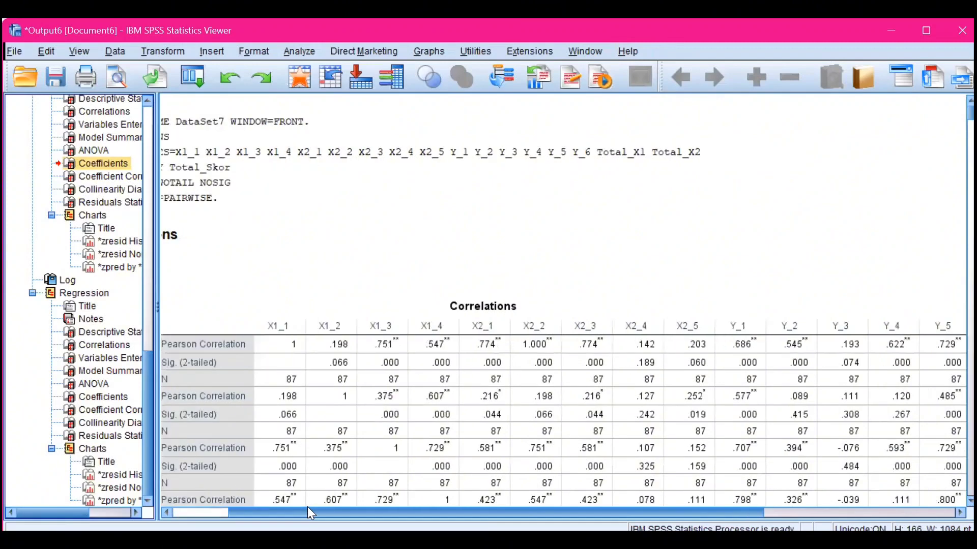
pyautogui.hscroll(4, 307, 507)
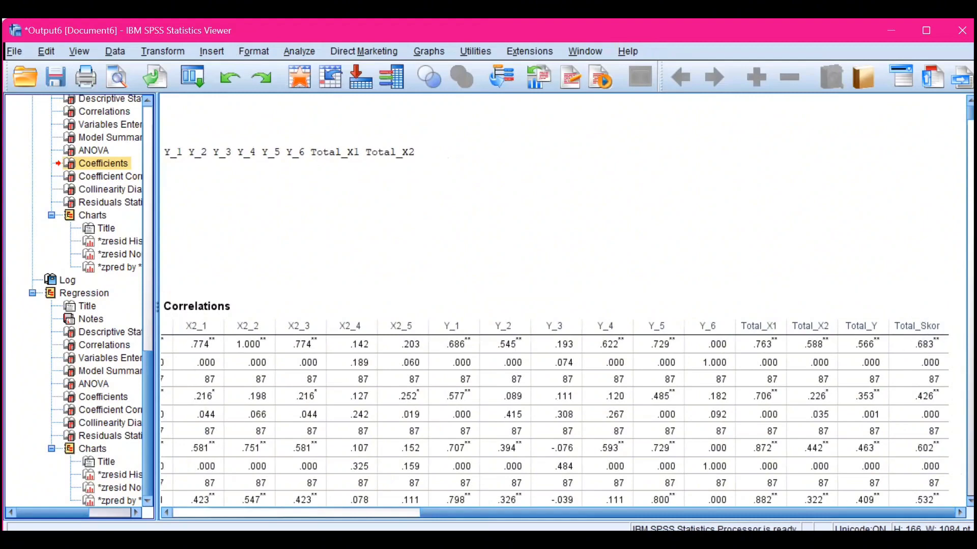
pyautogui.scroll(-3, 563, 305)
pyautogui.scroll(-3, 562, 305)
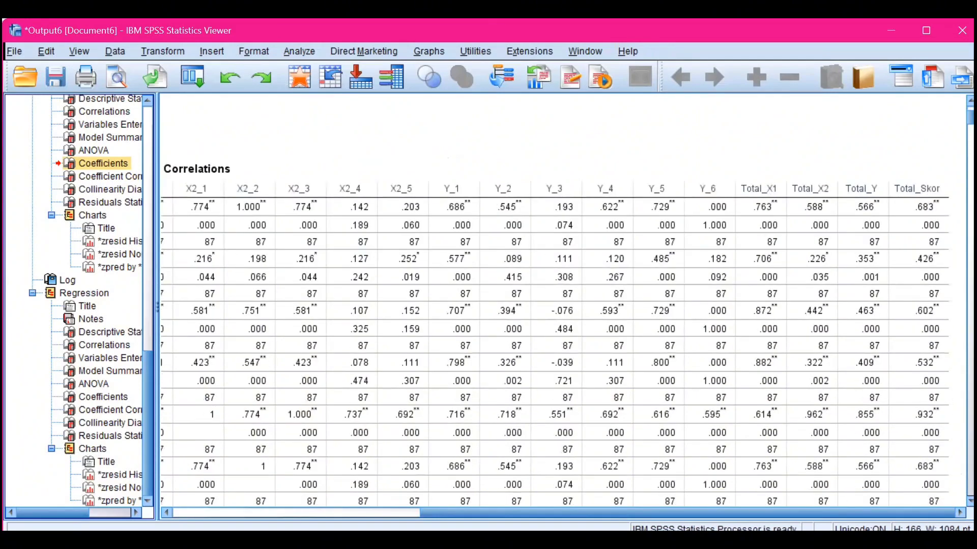
pyautogui.scroll(-12, 562, 305)
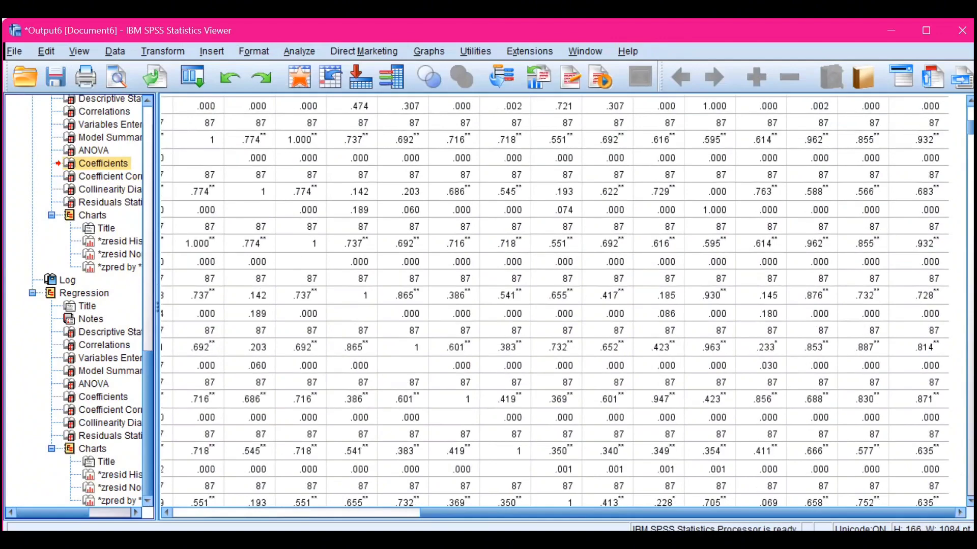
pyautogui.scroll(-15, 562, 305)
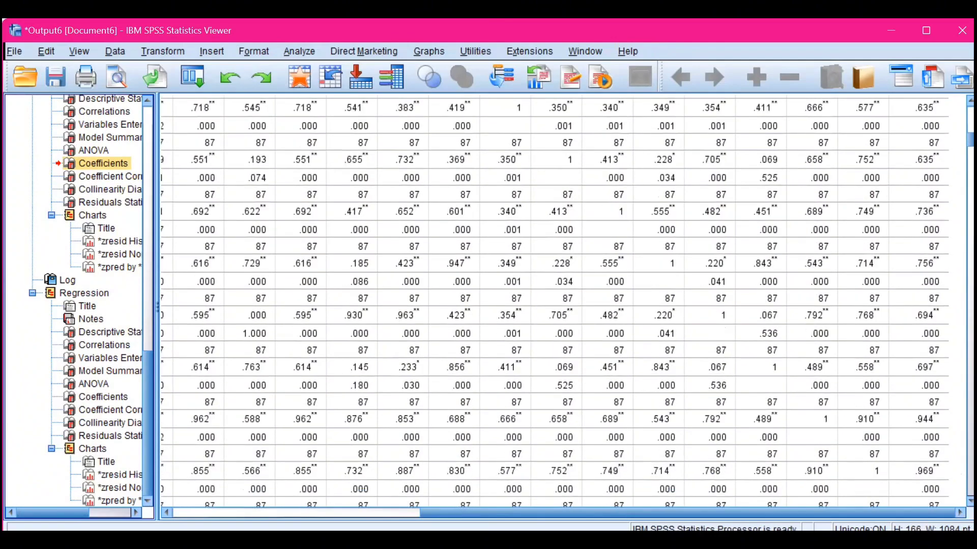
pyautogui.scroll(-6, 562, 305)
pyautogui.scroll(6, 562, 305)
pyautogui.scroll(15, 562, 306)
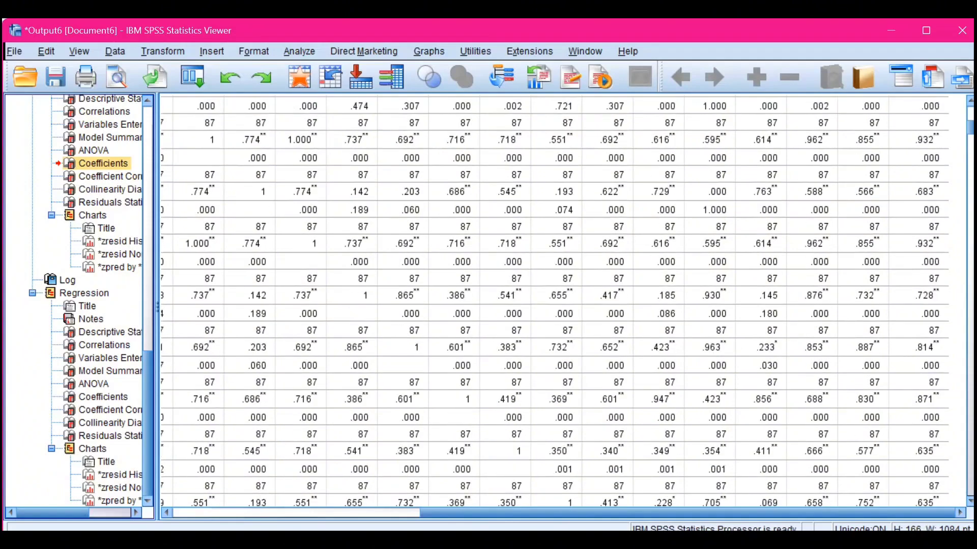
pyautogui.scroll(12, 562, 305)
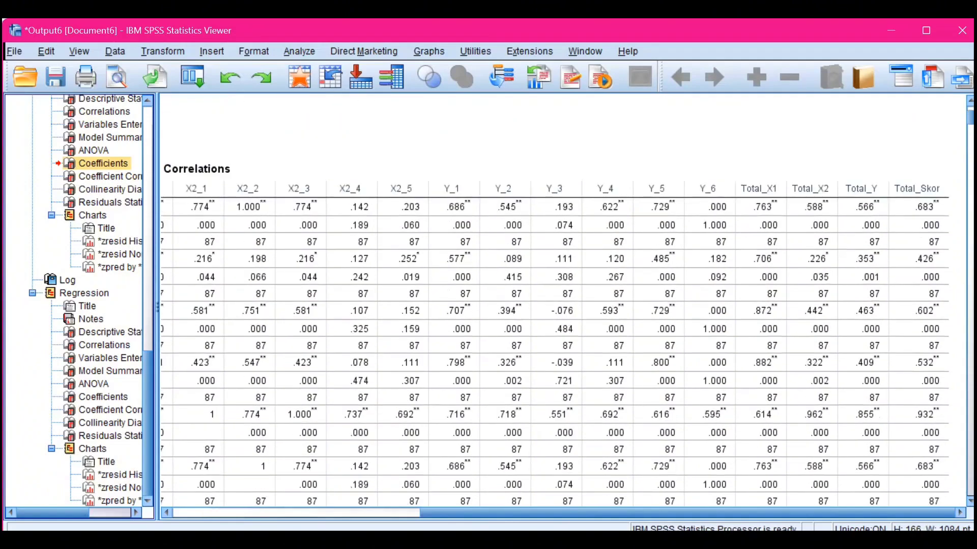
pyautogui.scroll(-1, 562, 306)
pyautogui.scroll(1, 562, 306)
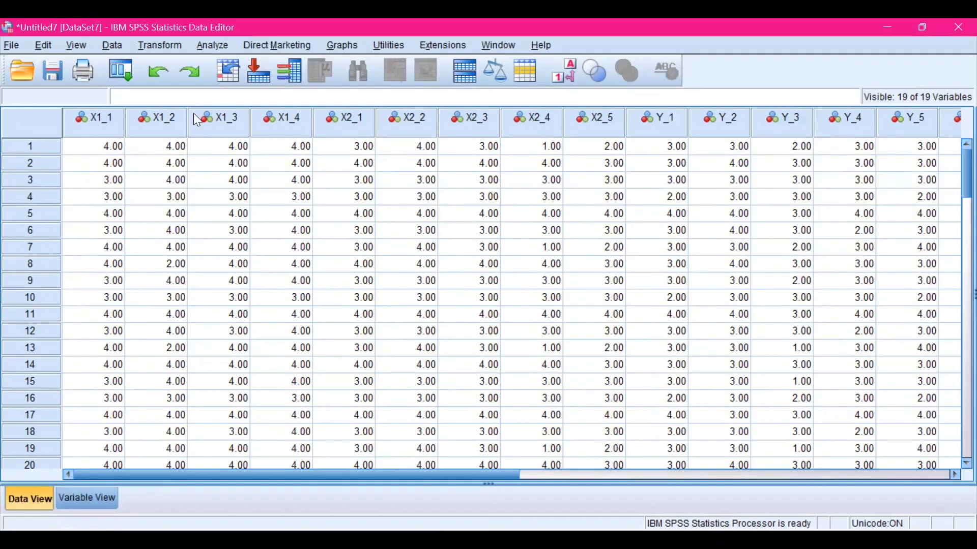
# Run a reliability analysis with the Alpha model on items X1_1 to X1_4 and check its Cronbach's Alpha.
pyautogui.click(201, 45)
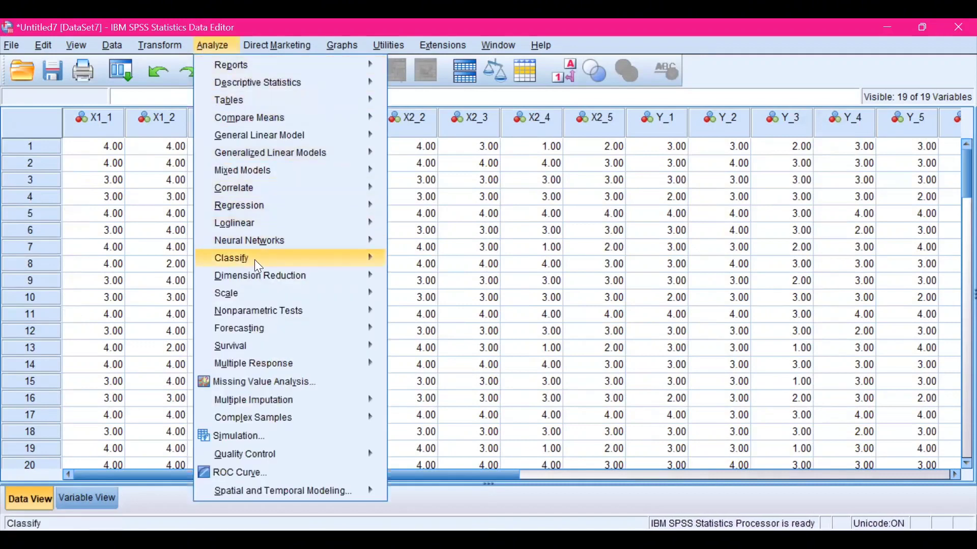
pyautogui.moveTo(258, 291)
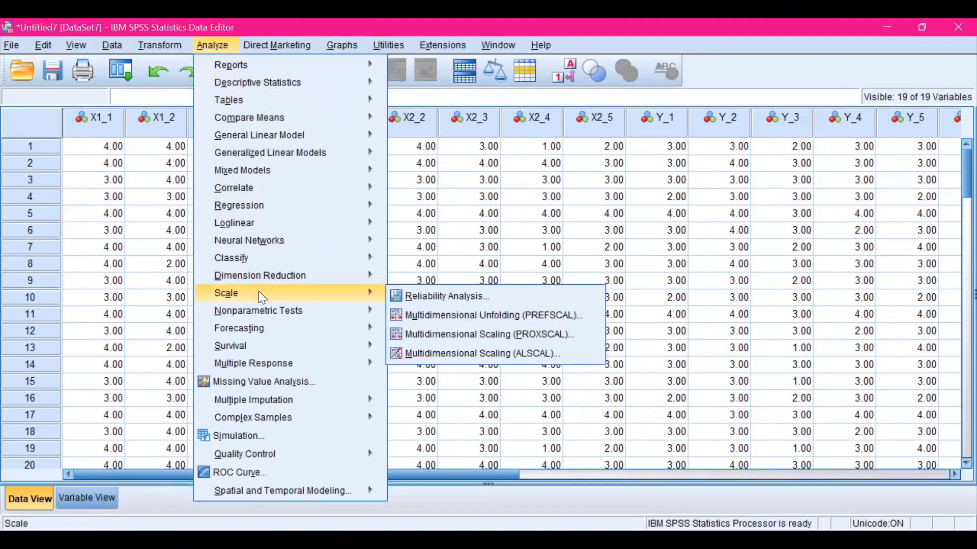
pyautogui.click(401, 300)
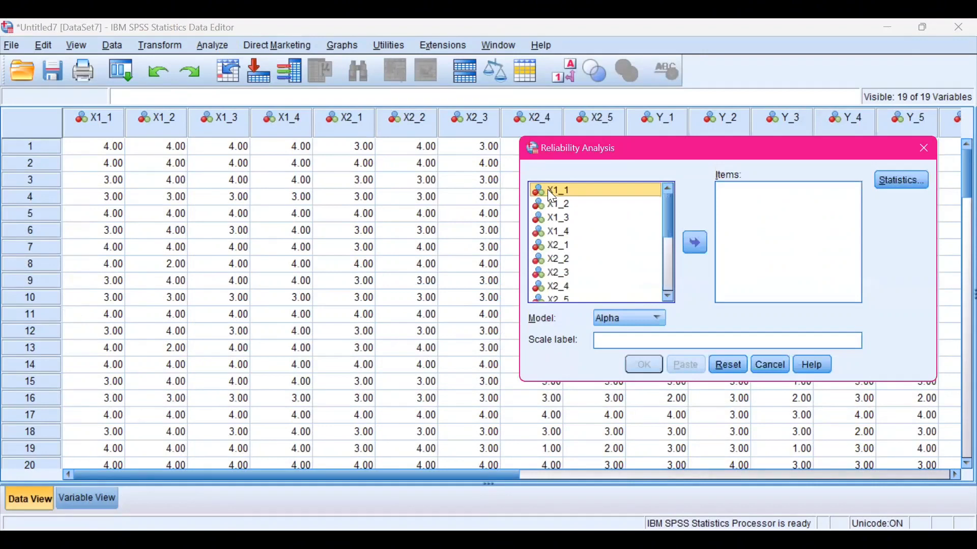
pyautogui.hotkey('shift', 'Down')
pyautogui.hotkey('shift', 'Down')
pyautogui.hotkey('shift', 'Down')
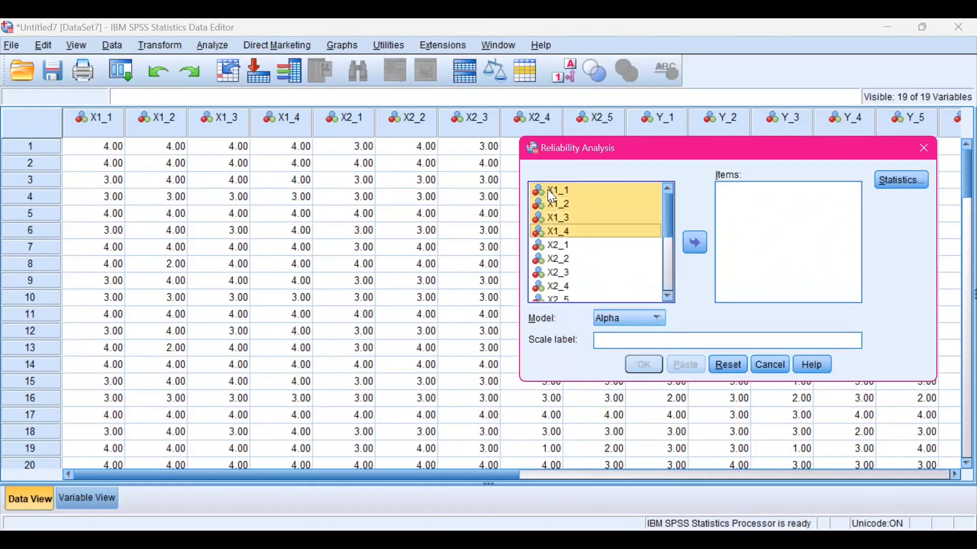
pyautogui.click(692, 241)
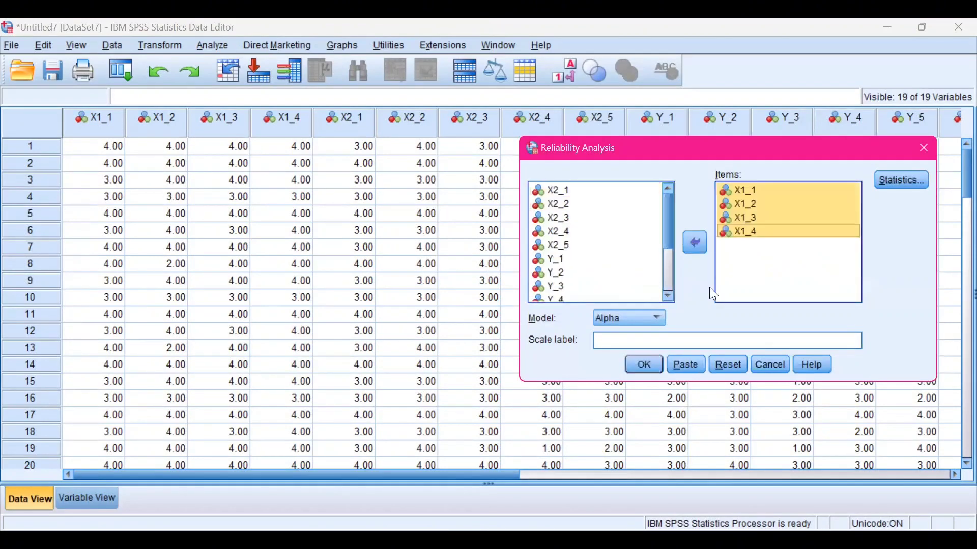
pyautogui.click(650, 365)
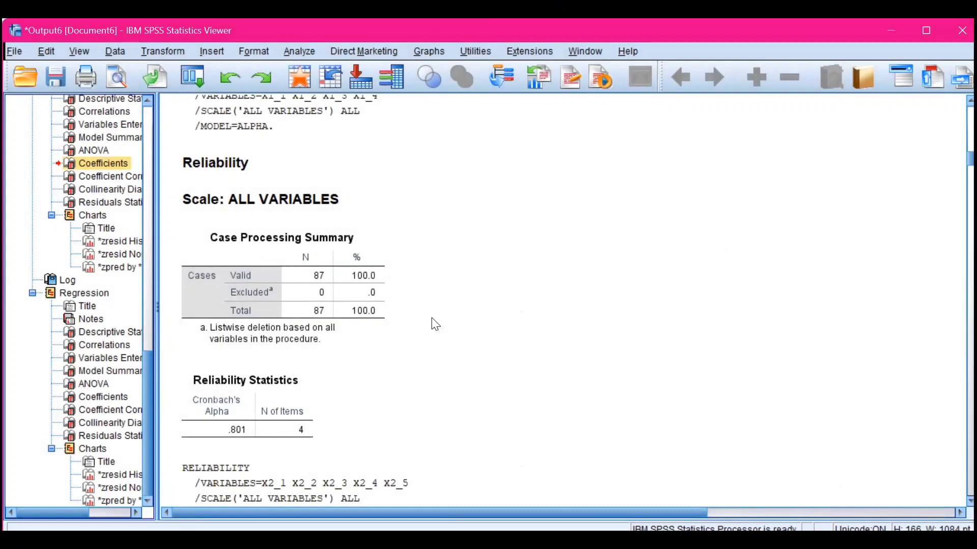
pyautogui.scroll(-3, 436, 324)
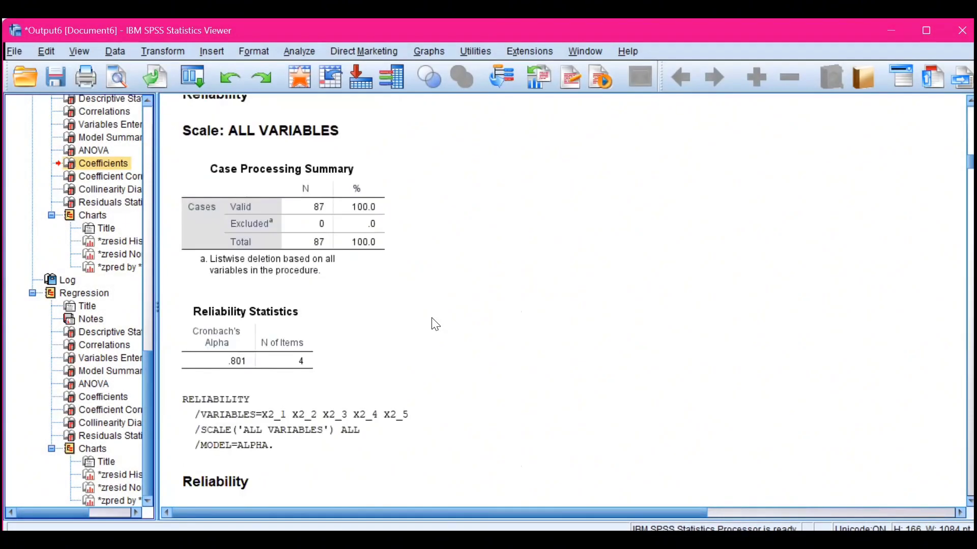
pyautogui.click(224, 359)
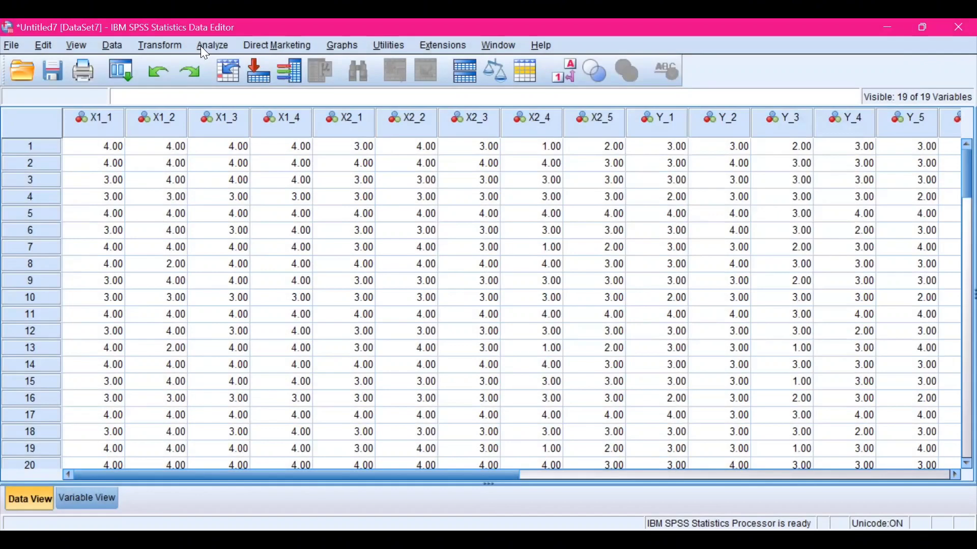
# Reopen the reliability analysis setup and remove X1_1 to X1_4 from the analysed items.
pyautogui.click(203, 45)
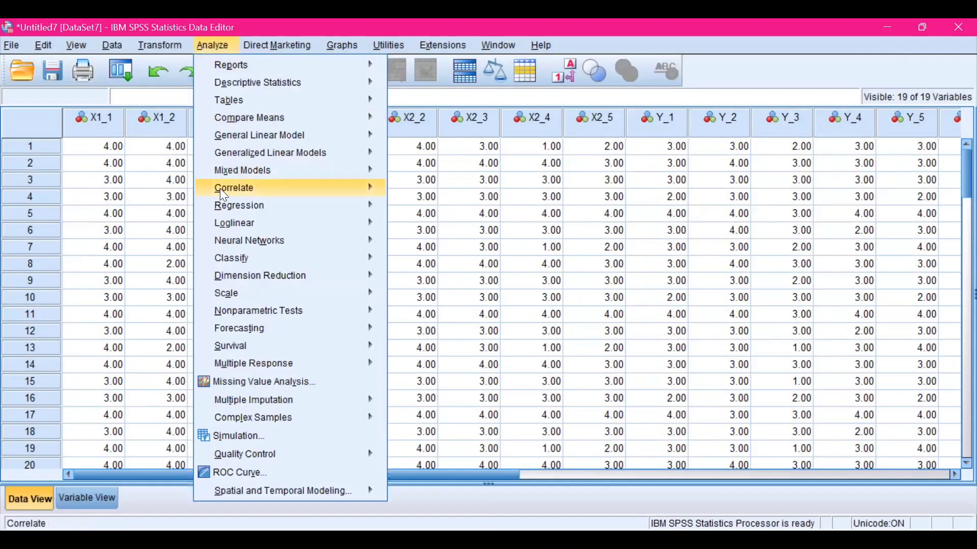
pyautogui.moveTo(356, 292)
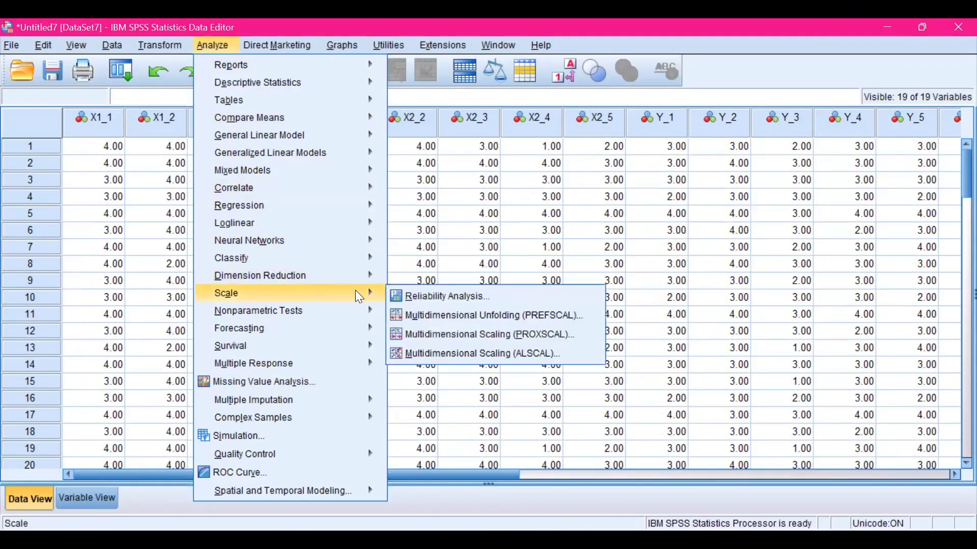
pyautogui.click(397, 295)
pyautogui.click(731, 233)
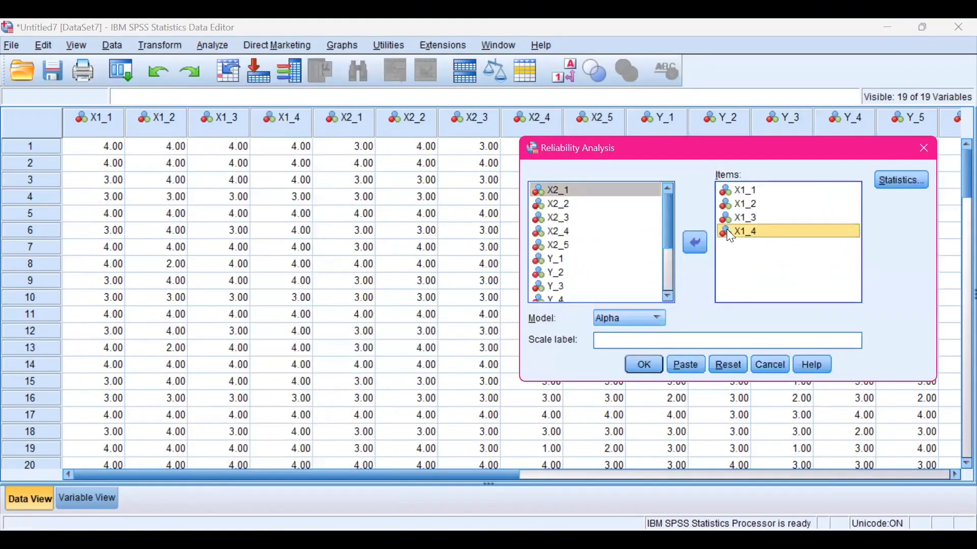
pyautogui.hotkey('ctrl', 'a')
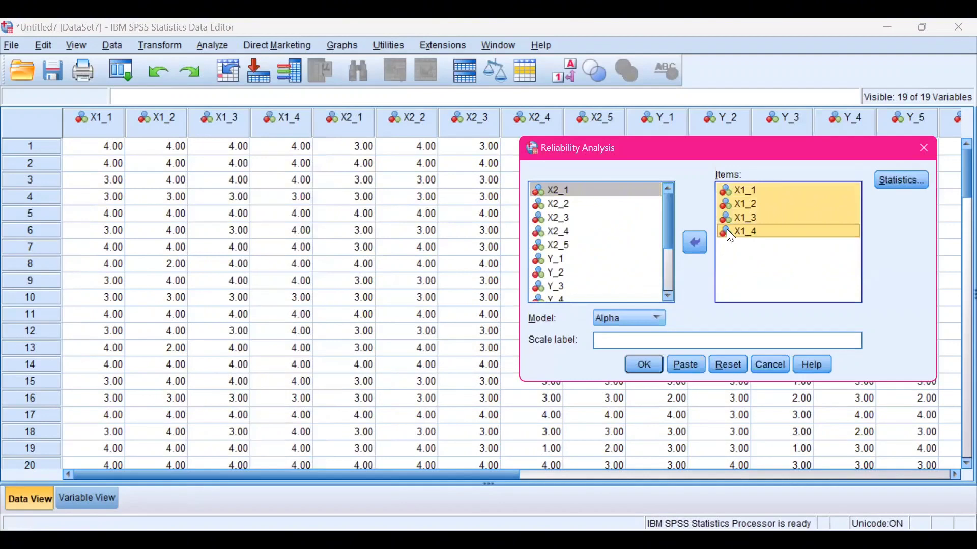
pyautogui.click(695, 243)
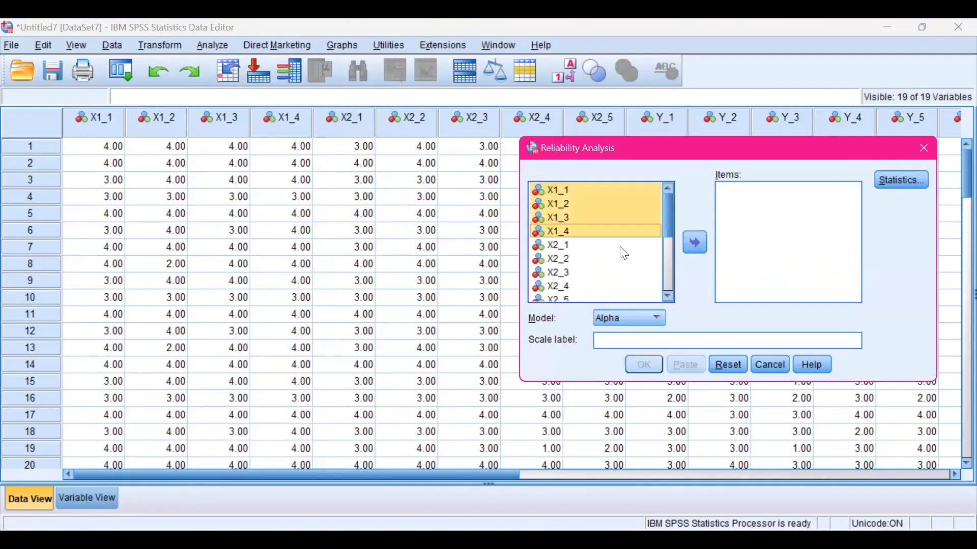
# Run the reliability analysis with the Alpha model on X2_1 to X2_5 and check its Cronbach's Alpha.
pyautogui.click(557, 247)
pyautogui.hotkey('shift', 'Down')
pyautogui.hotkey('shift', 'Down')
pyautogui.hotkey('shift', 'Down')
pyautogui.hotkey('shift', 'Down')
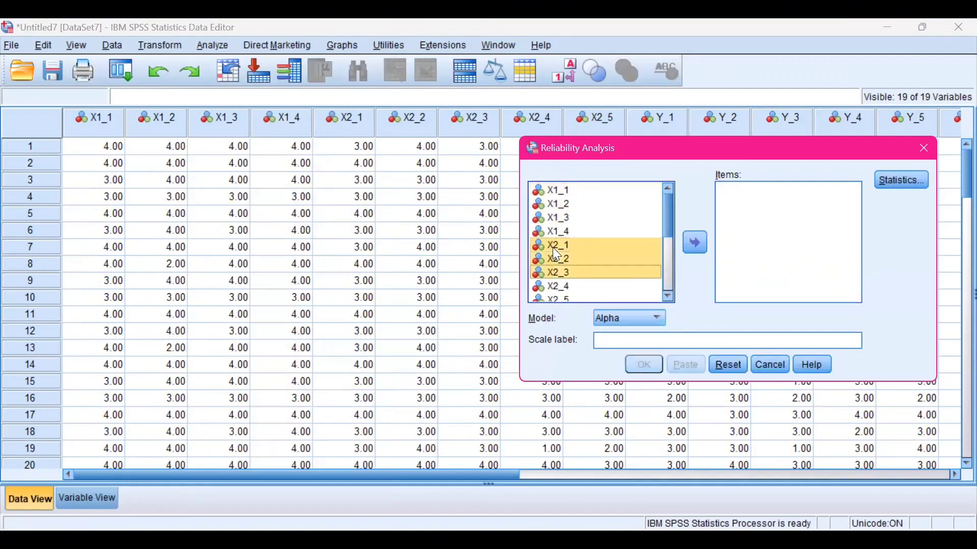
pyautogui.click(695, 243)
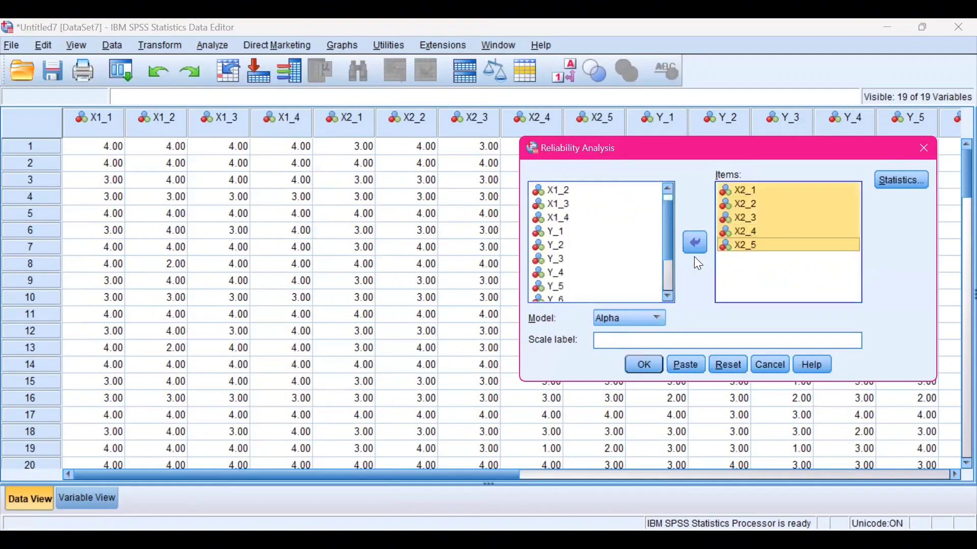
pyautogui.click(654, 371)
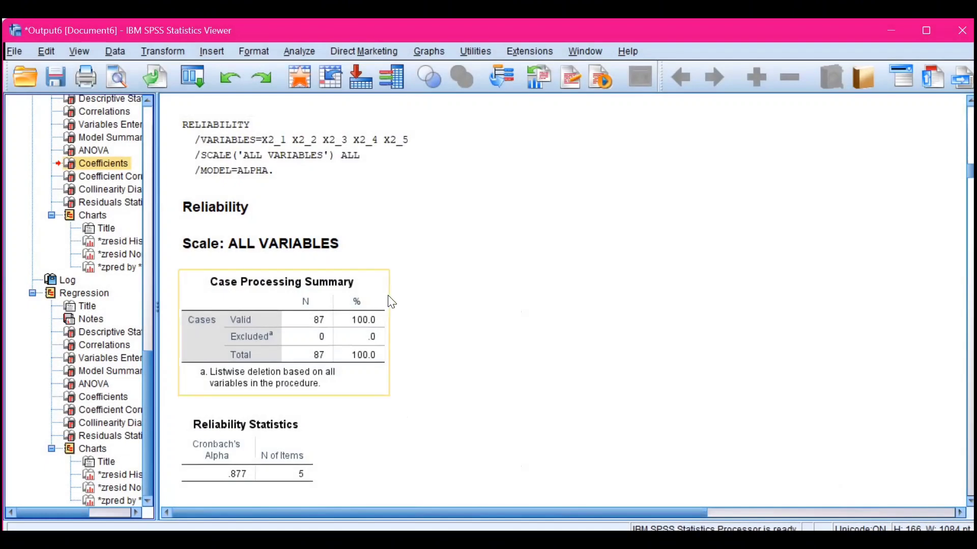
pyautogui.scroll(-3, 392, 302)
pyautogui.click(269, 346)
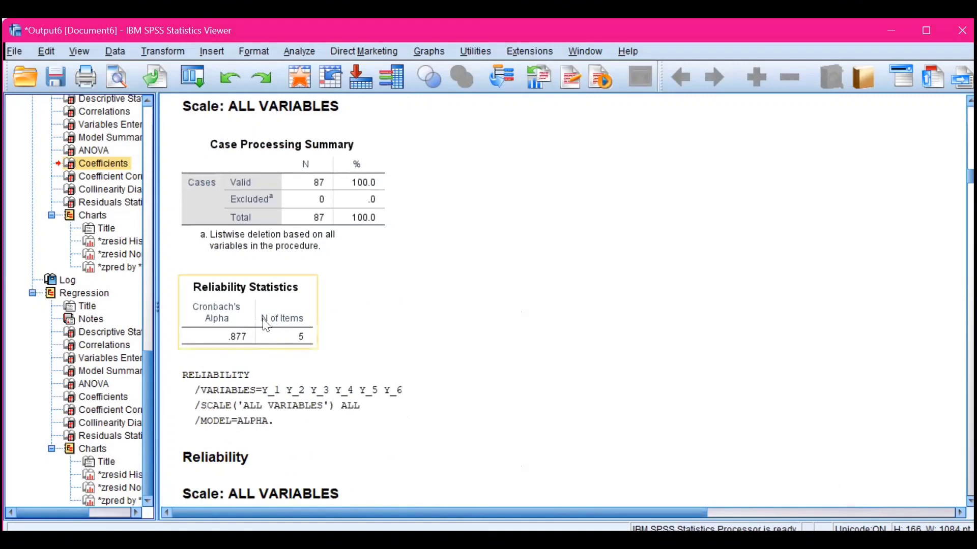
pyautogui.click(479, 323)
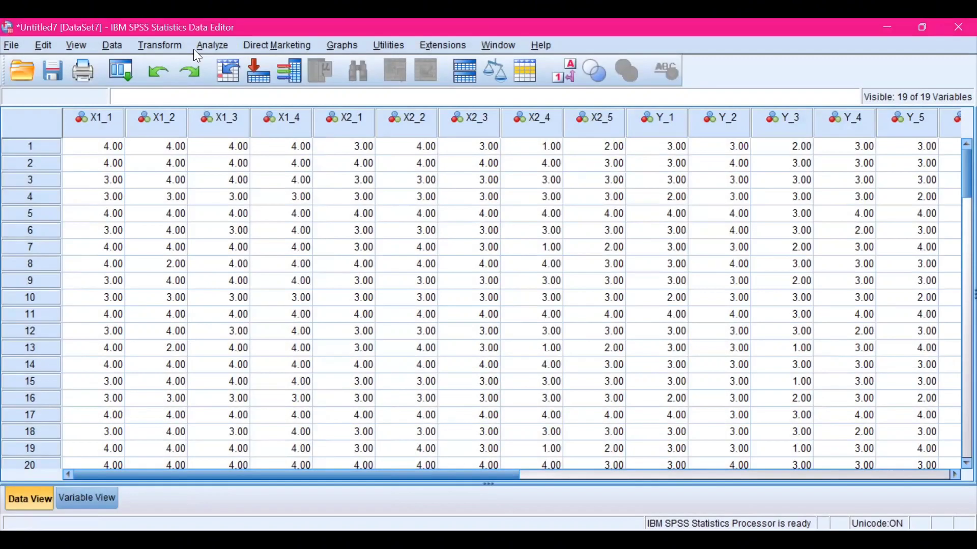
# Return to the reliability analysis setup and remove X2_1 to X2_5 from the analysed items.
pyautogui.click(195, 50)
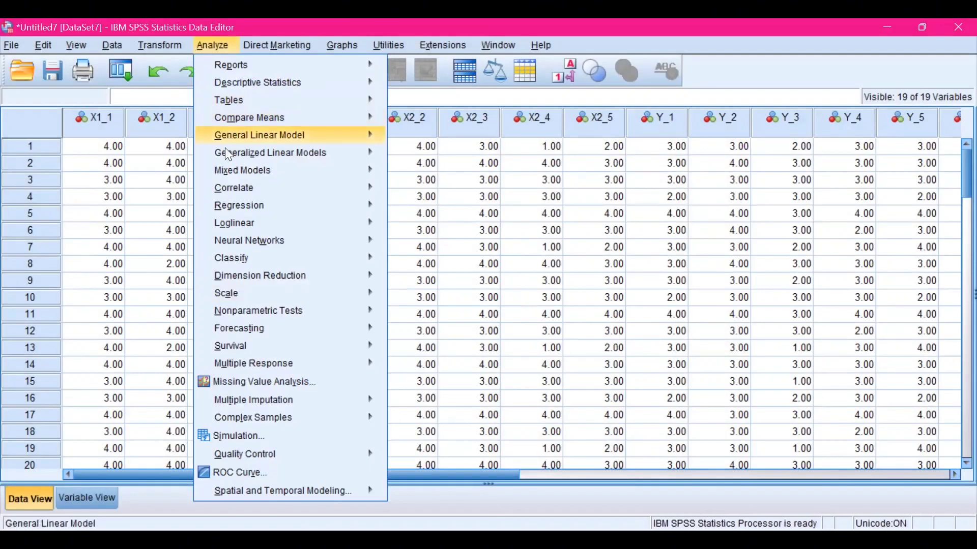
pyautogui.moveTo(257, 298)
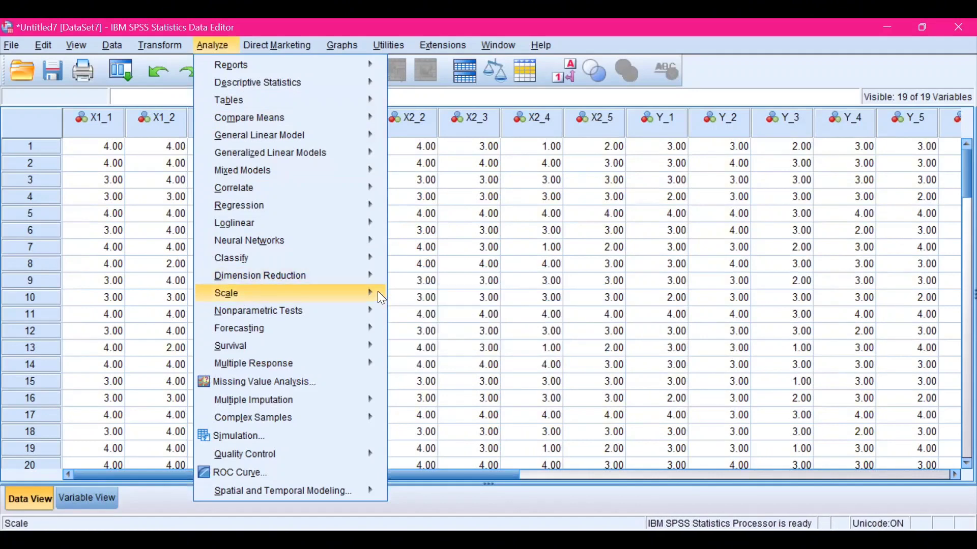
pyautogui.click(397, 298)
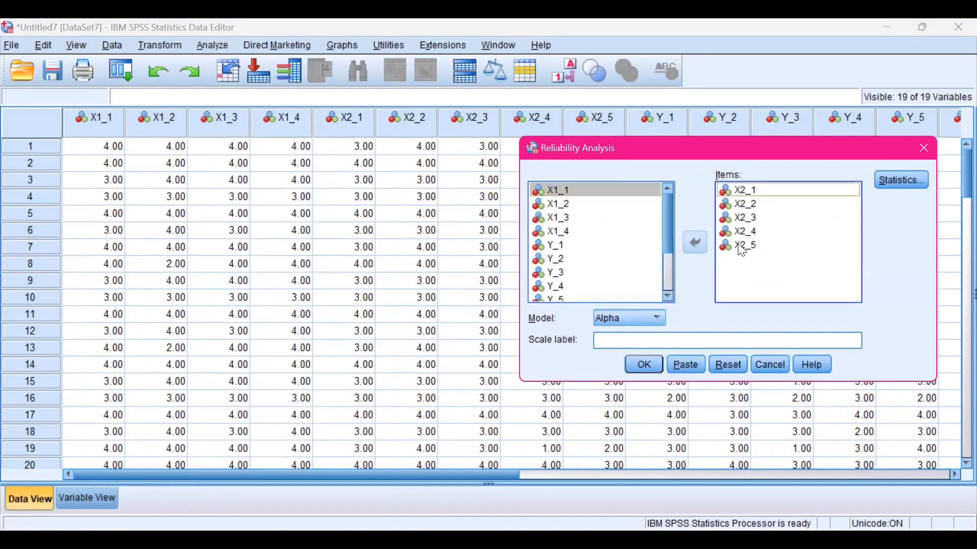
pyautogui.click(742, 247)
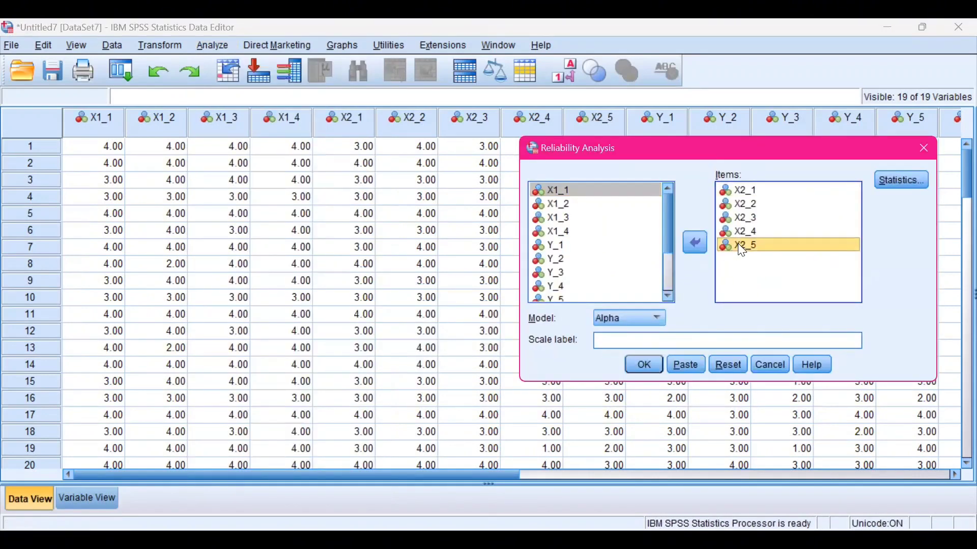
pyautogui.hotkey('ctrl', 'a')
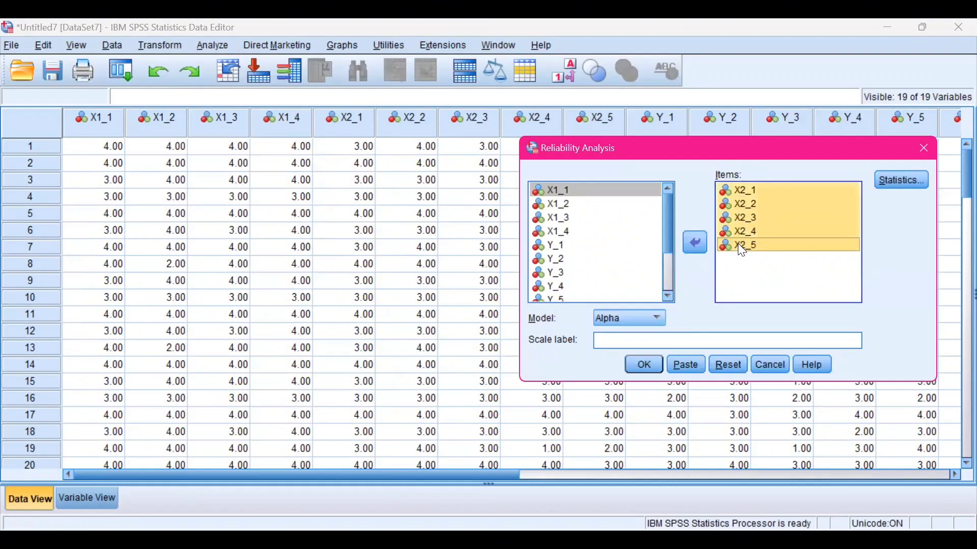
pyautogui.click(696, 244)
# Run the reliability analysis with the Alpha model on Y_1 to Y_6 and check its Cronbach's Alpha.
pyautogui.scroll(-2, 621, 274)
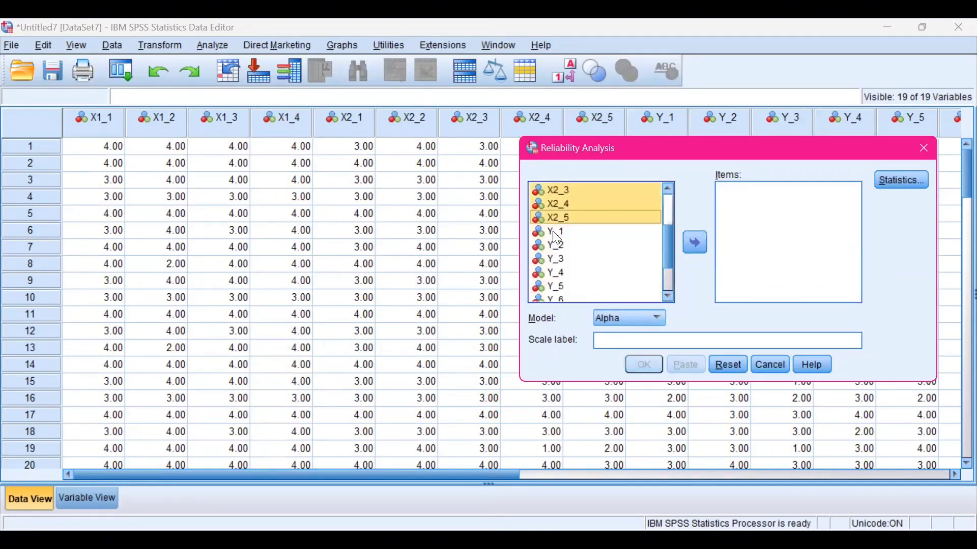
pyautogui.click(556, 233)
pyautogui.hotkey('shift', 'Down')
pyautogui.hotkey('shift', 'Down')
pyautogui.hotkey('shift', 'Down')
pyautogui.hotkey('shift', 'Down')
pyautogui.hotkey('shift', 'Down')
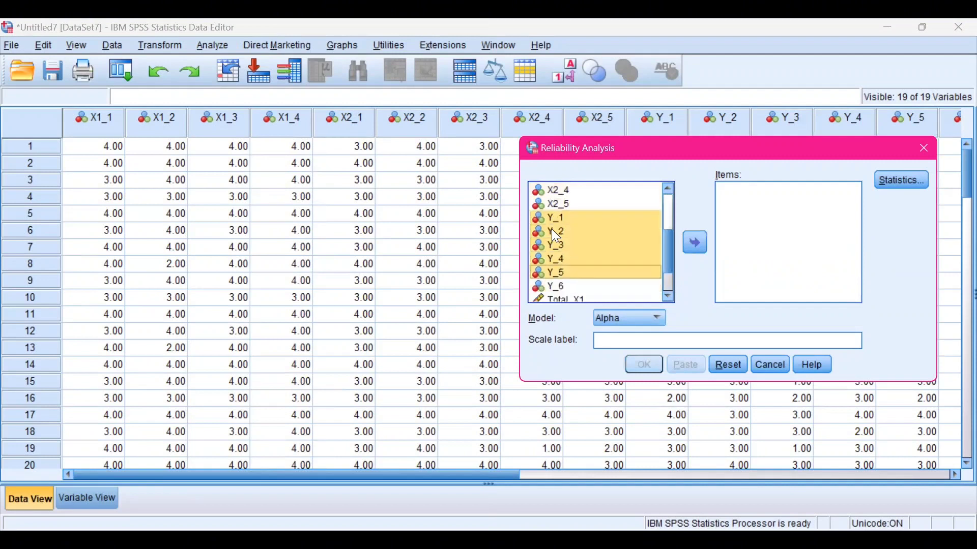
pyautogui.click(695, 245)
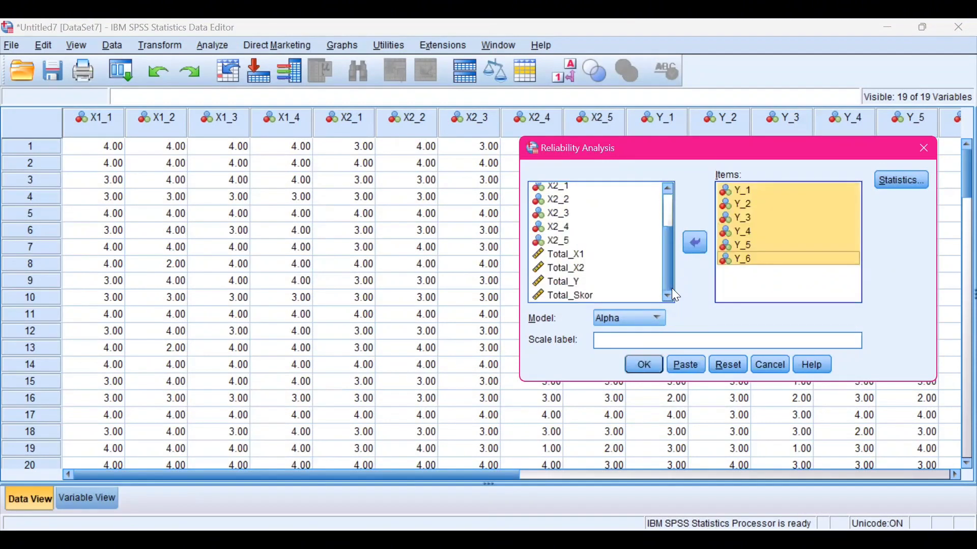
pyautogui.click(654, 365)
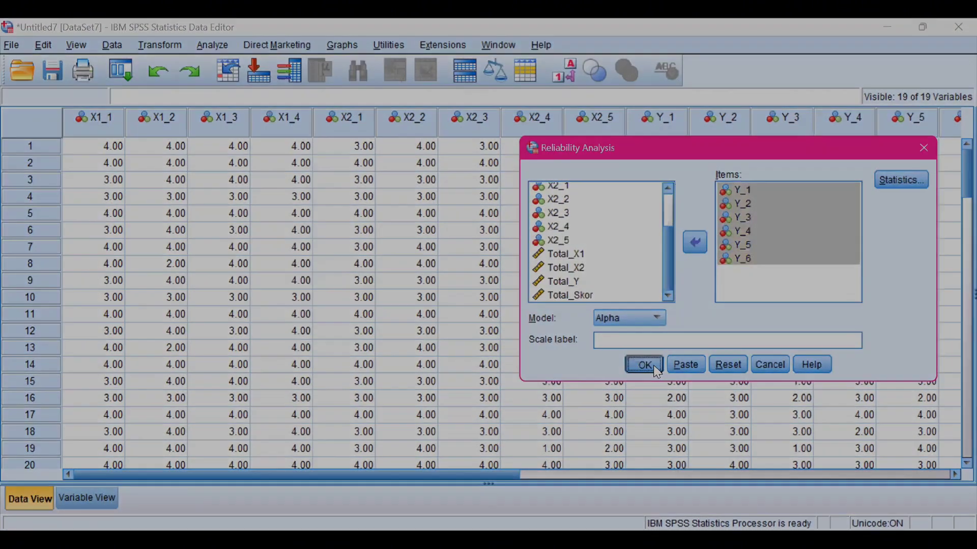
pyautogui.scroll(-3, 486, 327)
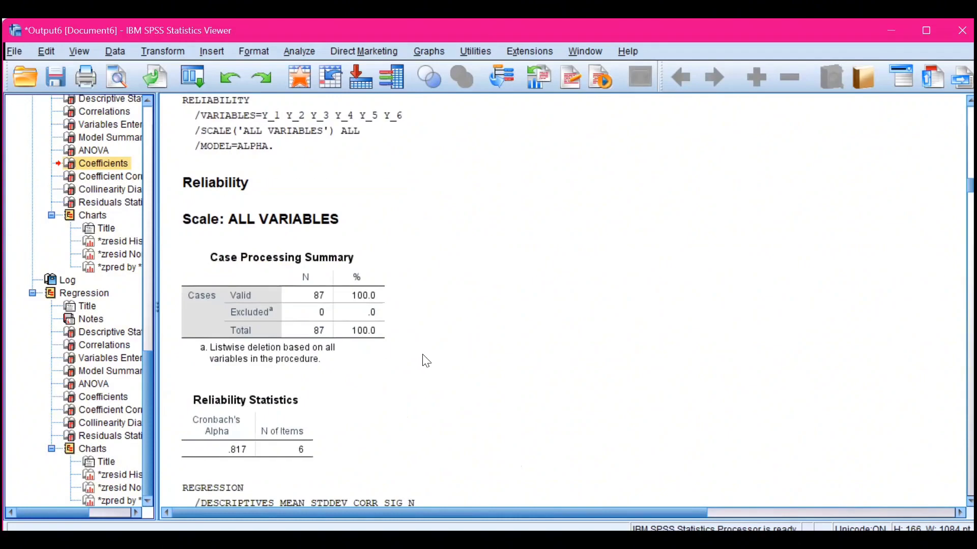
pyautogui.scroll(-3, 413, 354)
pyautogui.click(276, 318)
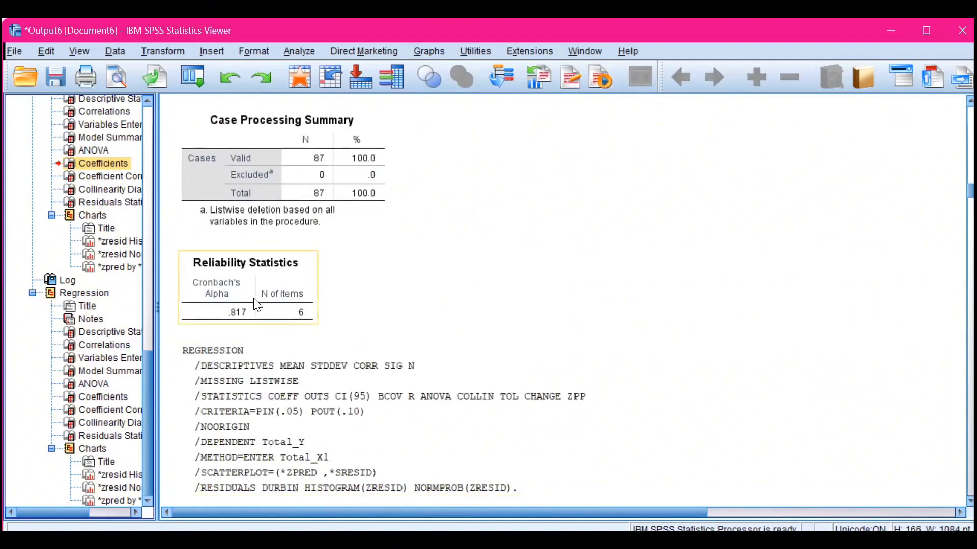
pyautogui.click(453, 235)
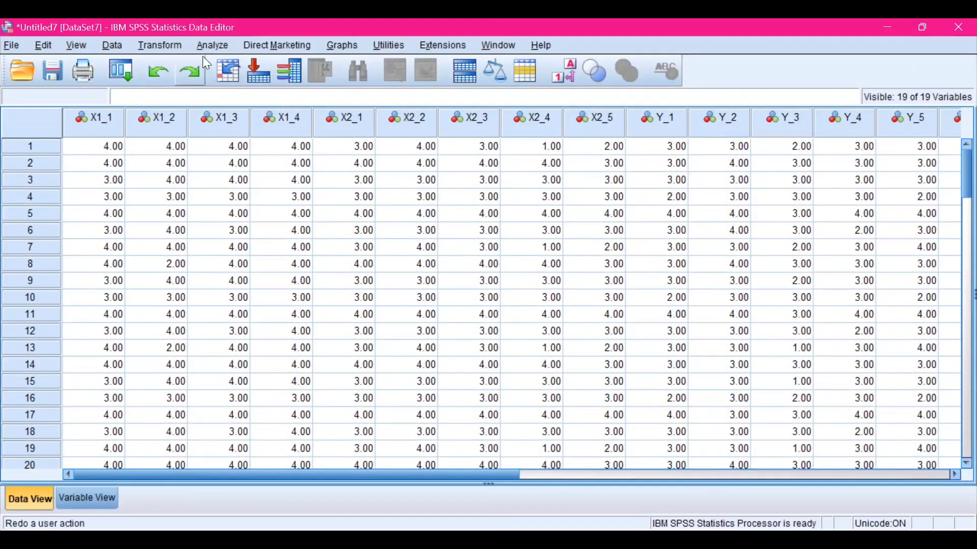
# Set up a linear regression with Total_Y as the dependent and Total_X1 as the independent variable.
pyautogui.click(206, 46)
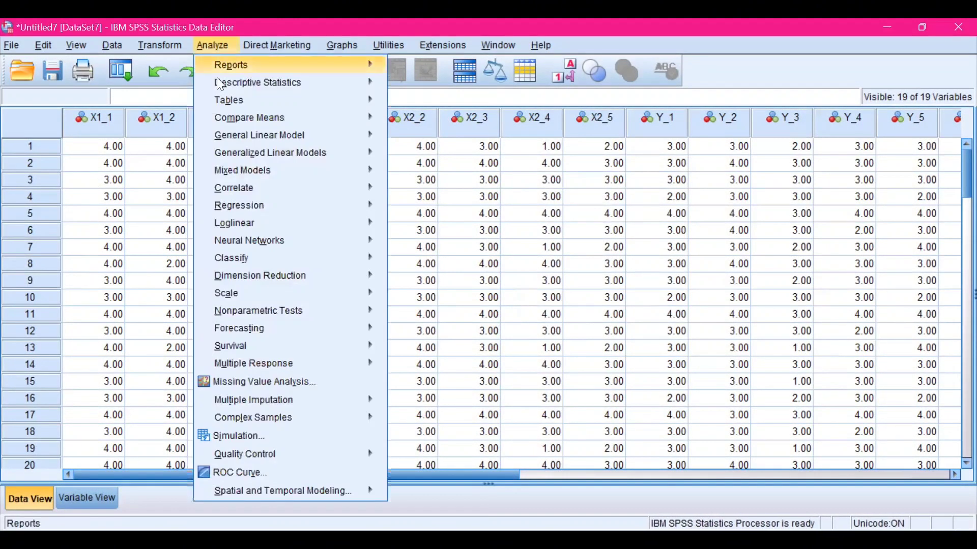
pyautogui.moveTo(250, 210)
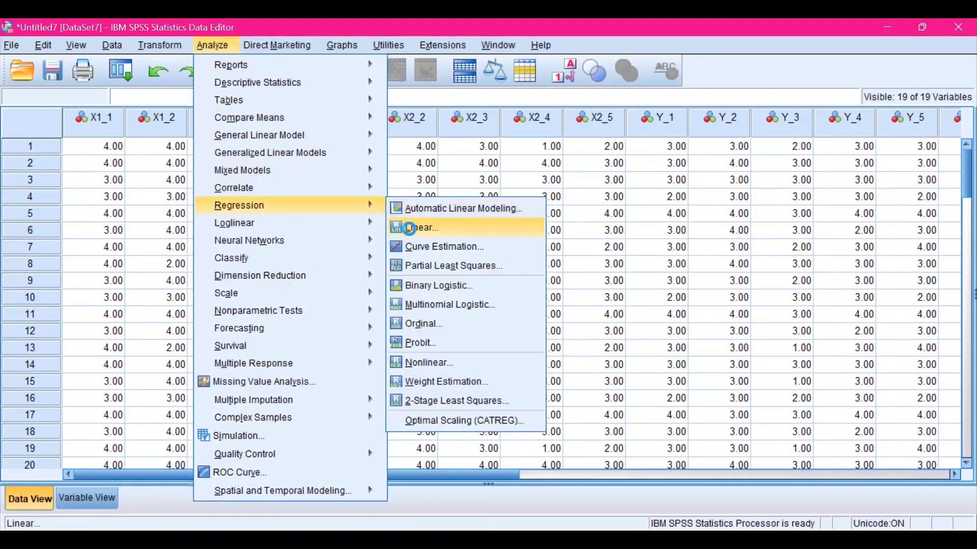
pyautogui.click(408, 229)
pyautogui.scroll(-1, 601, 197)
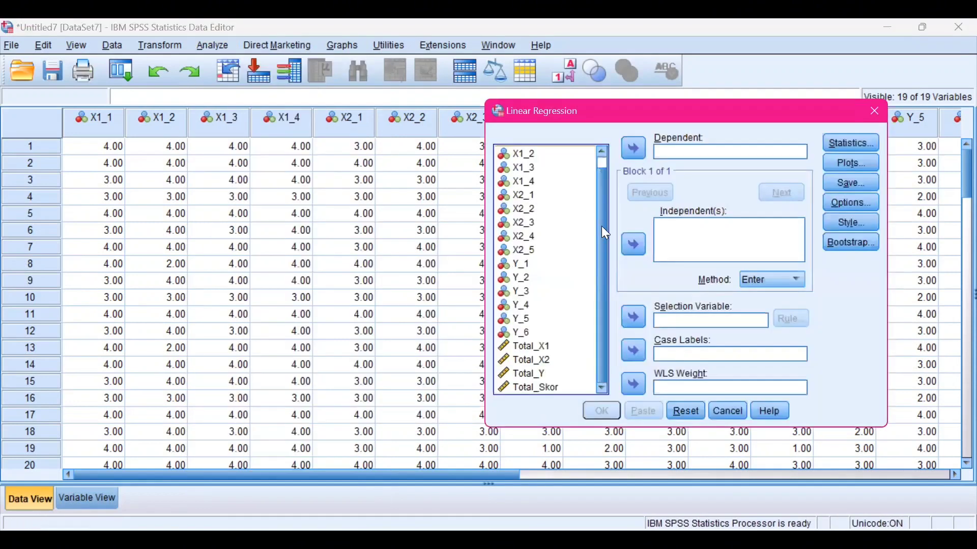
pyautogui.click(532, 348)
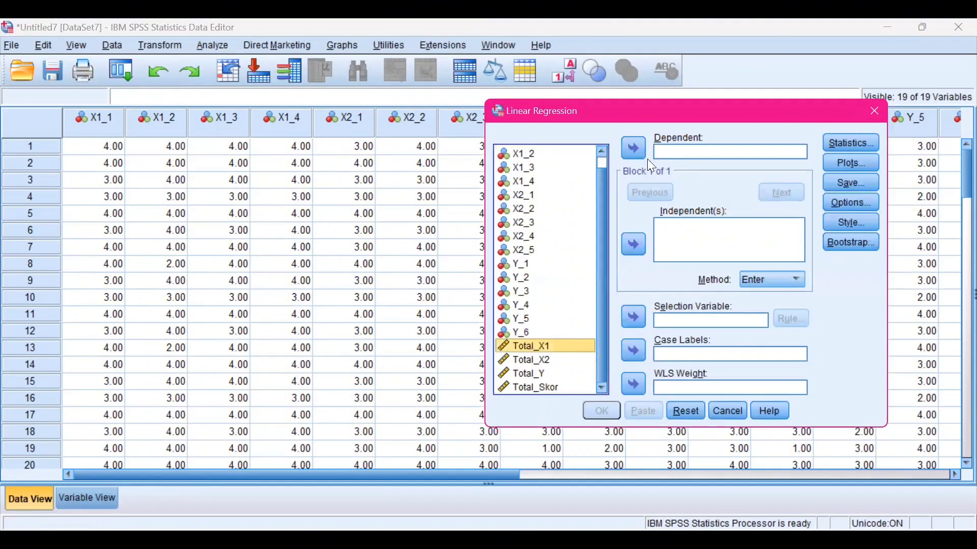
pyautogui.click(540, 373)
pyautogui.click(633, 148)
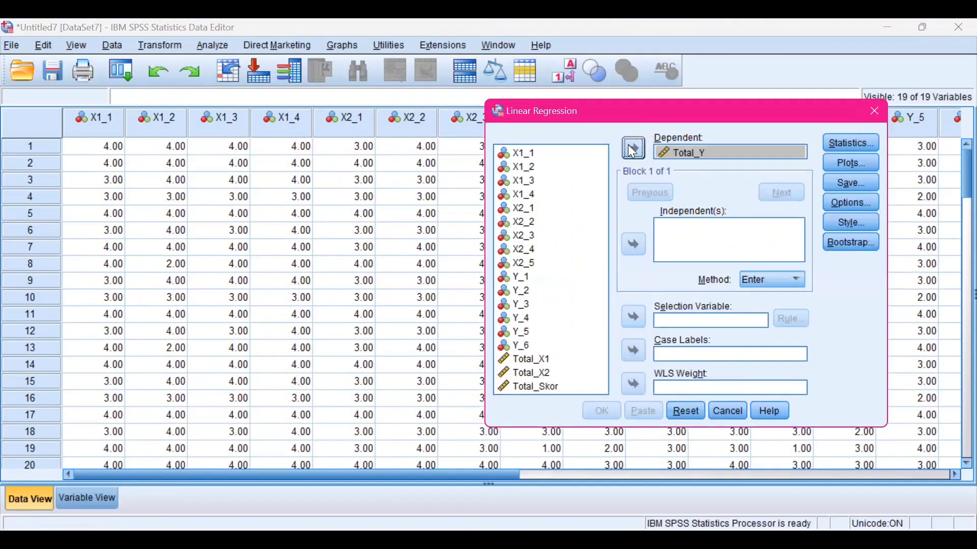
pyautogui.click(539, 360)
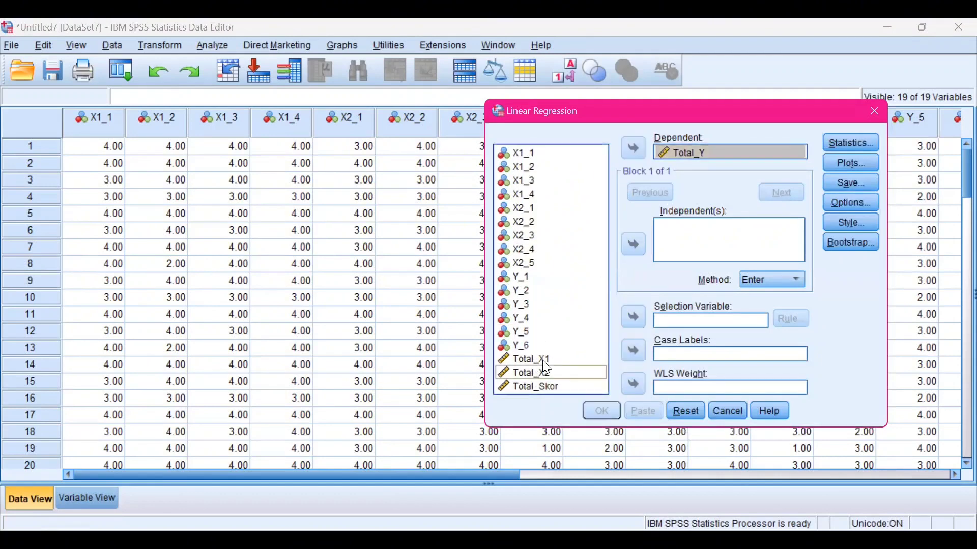
pyautogui.click(634, 243)
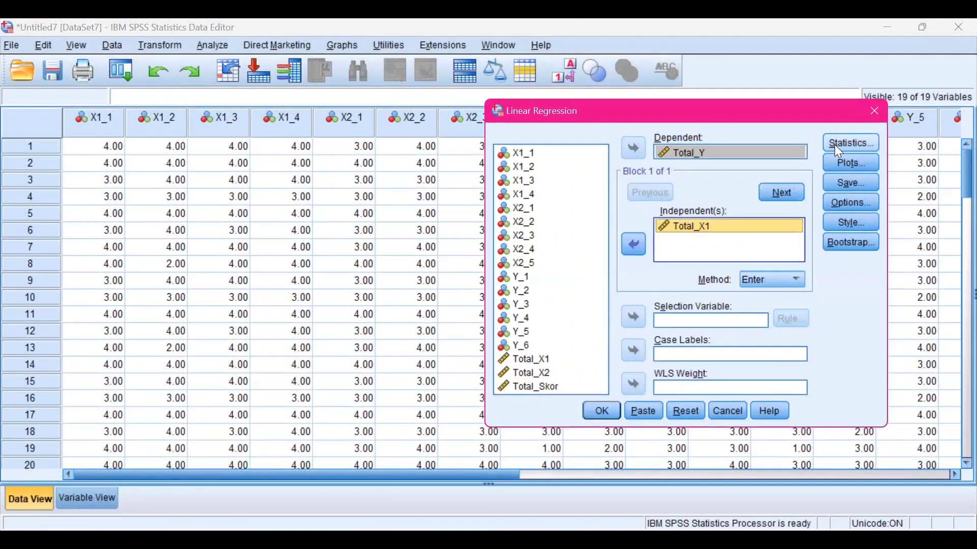
# Add R squared change, descriptives, part and partial correlations, collinearity diagnostics, covariance matrix, Durbin-Watson and 95% confidence intervals to the regression statistics.
pyautogui.click(835, 143)
pyautogui.click(773, 210)
pyautogui.click(770, 226)
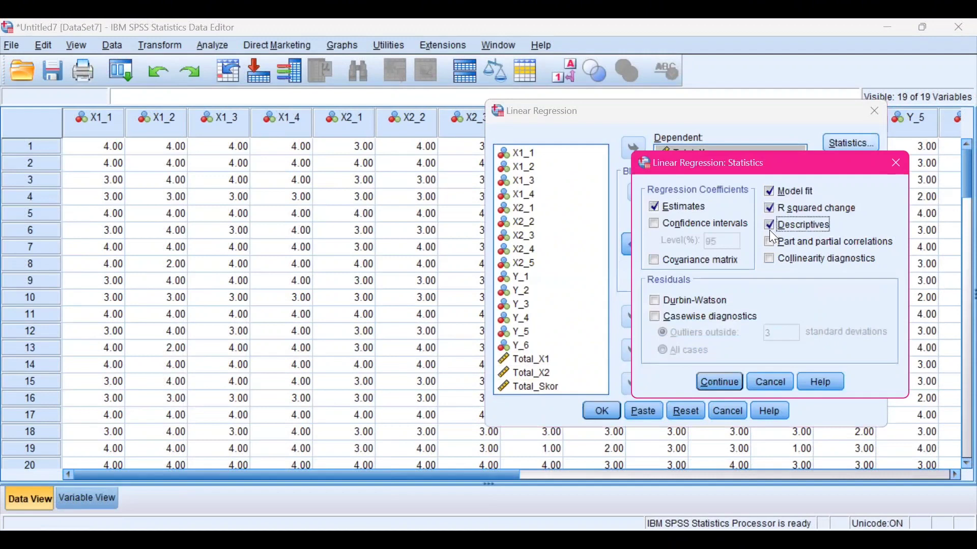
pyautogui.click(770, 242)
pyautogui.click(769, 258)
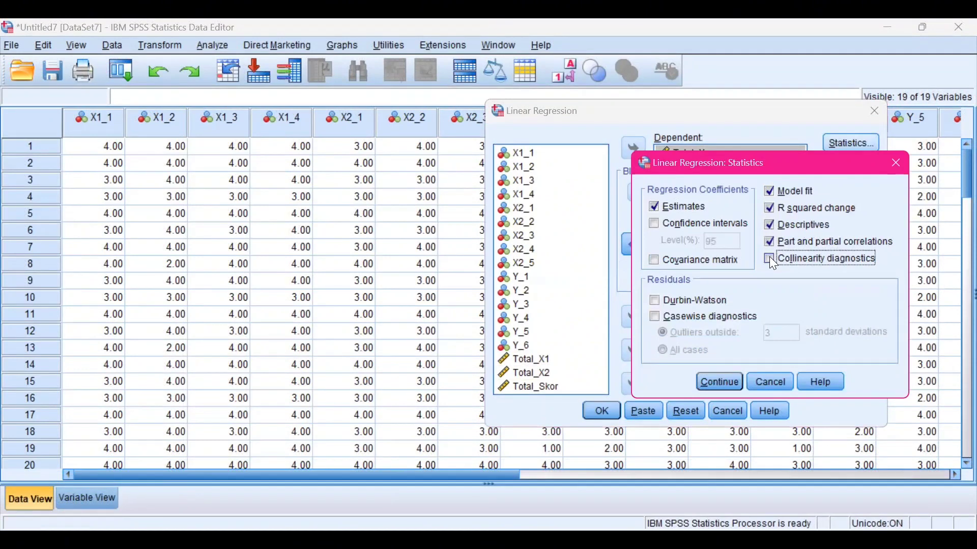
pyautogui.click(656, 260)
pyautogui.click(657, 299)
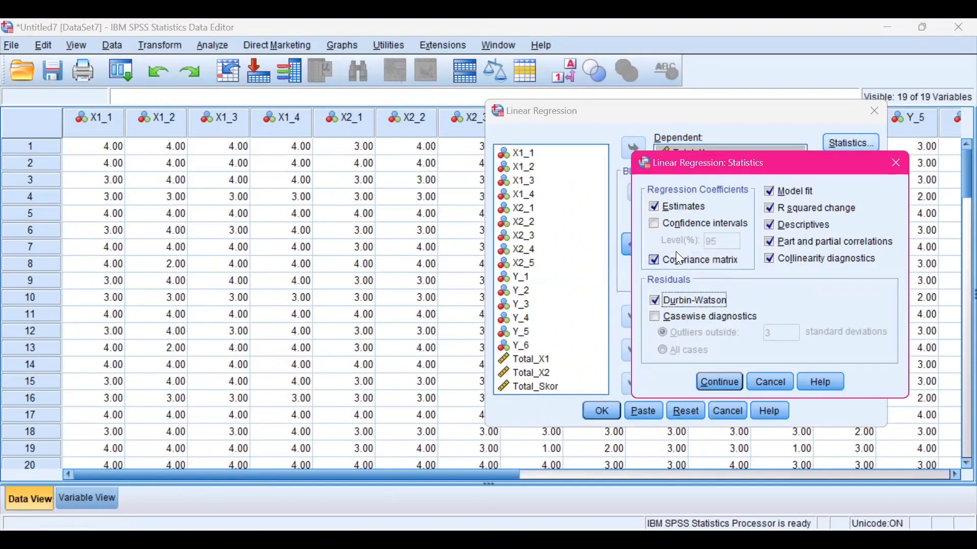
pyautogui.click(655, 224)
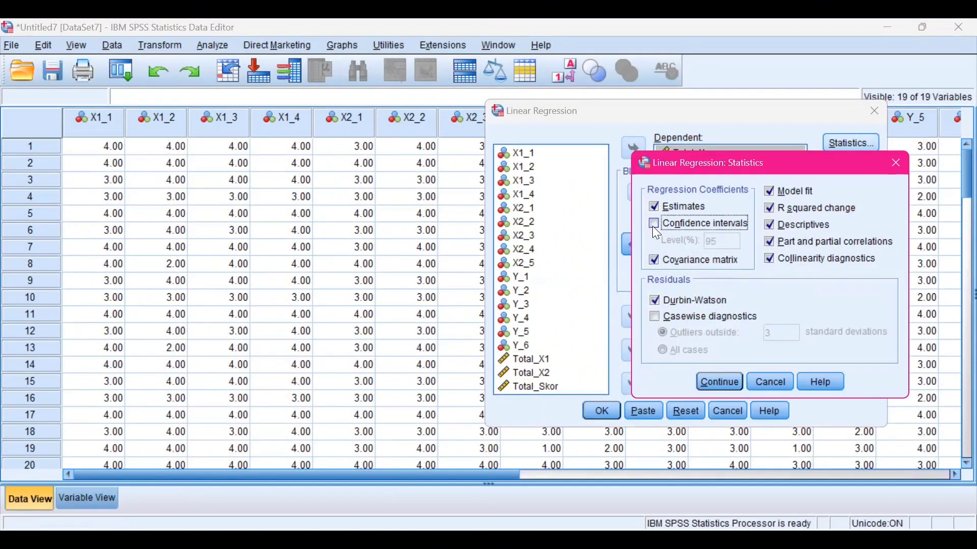
pyautogui.click(733, 384)
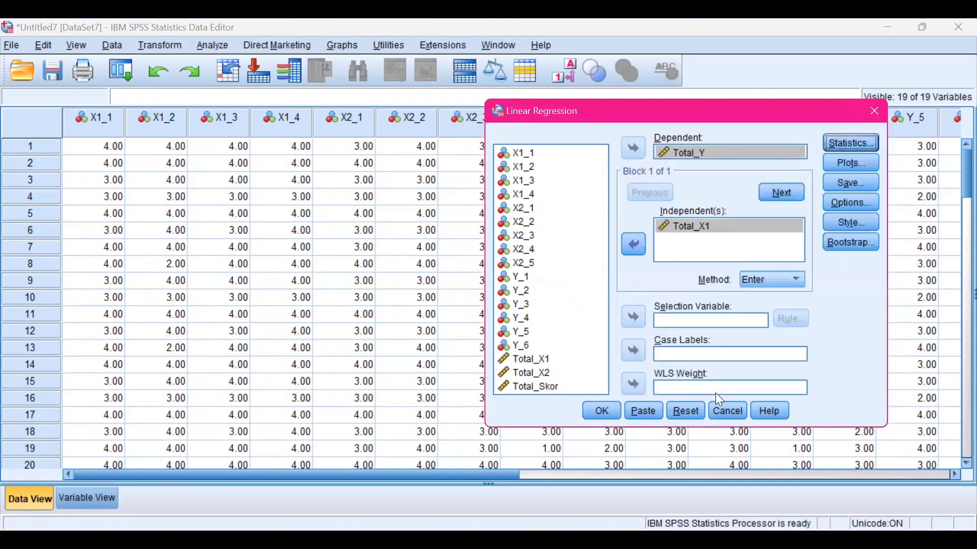
# Set the regression plots to *ZPRED on Y against *SRESID on X, with a histogram and normal probability plot of the standardized residuals.
pyautogui.click(855, 165)
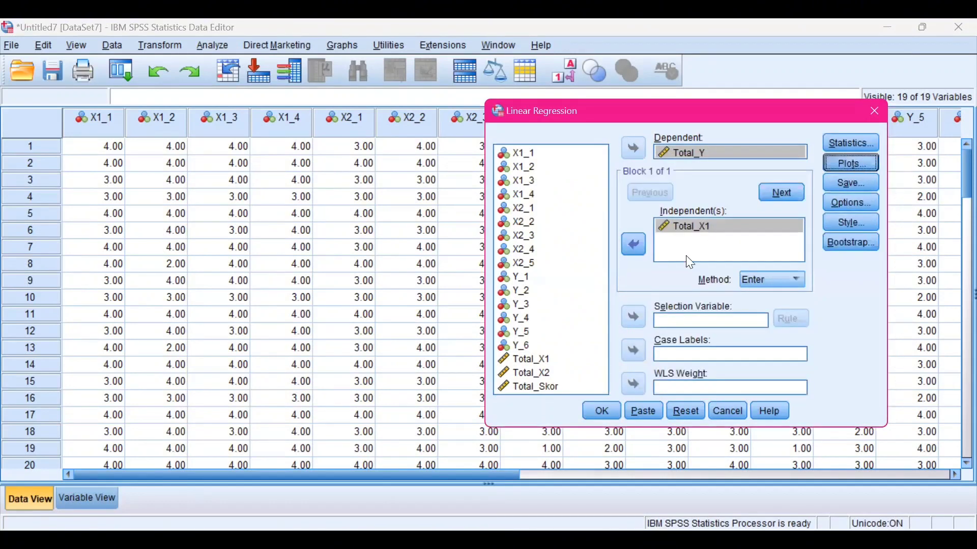
pyautogui.click(567, 198)
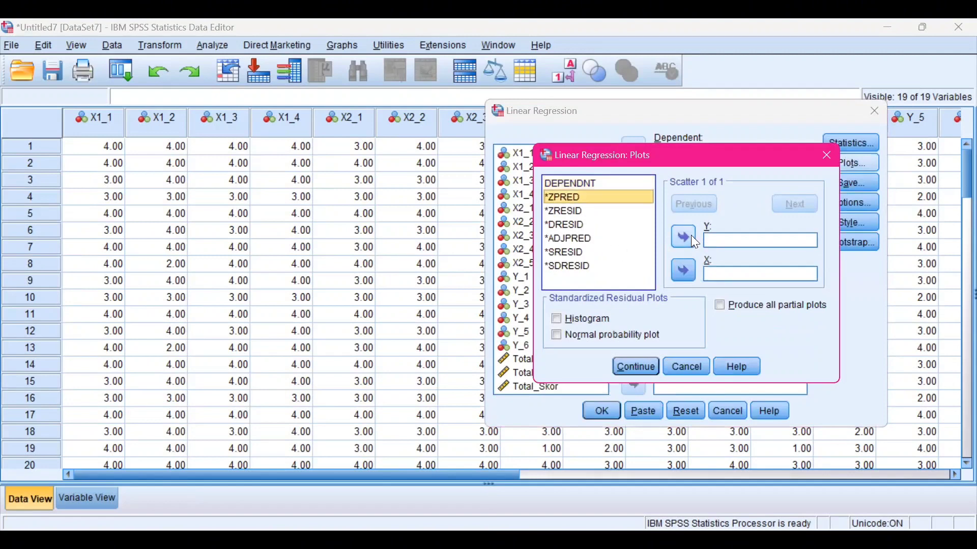
pyautogui.click(684, 237)
pyautogui.click(580, 252)
pyautogui.click(684, 271)
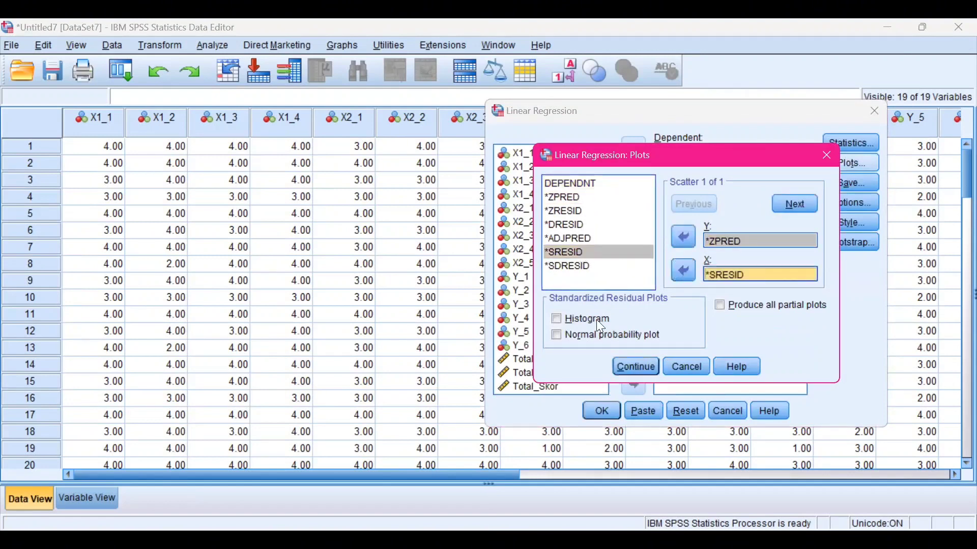
pyautogui.click(573, 319)
pyautogui.click(577, 337)
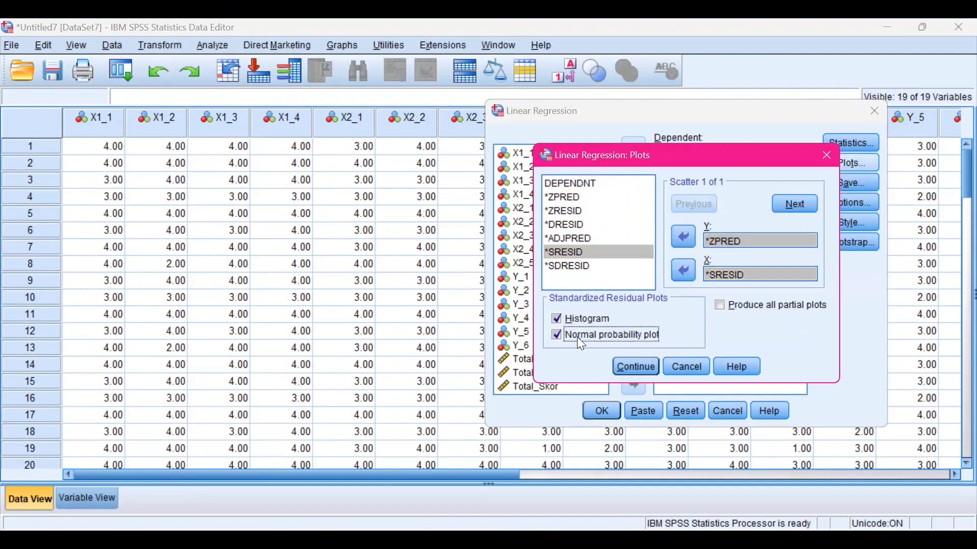
pyautogui.click(648, 365)
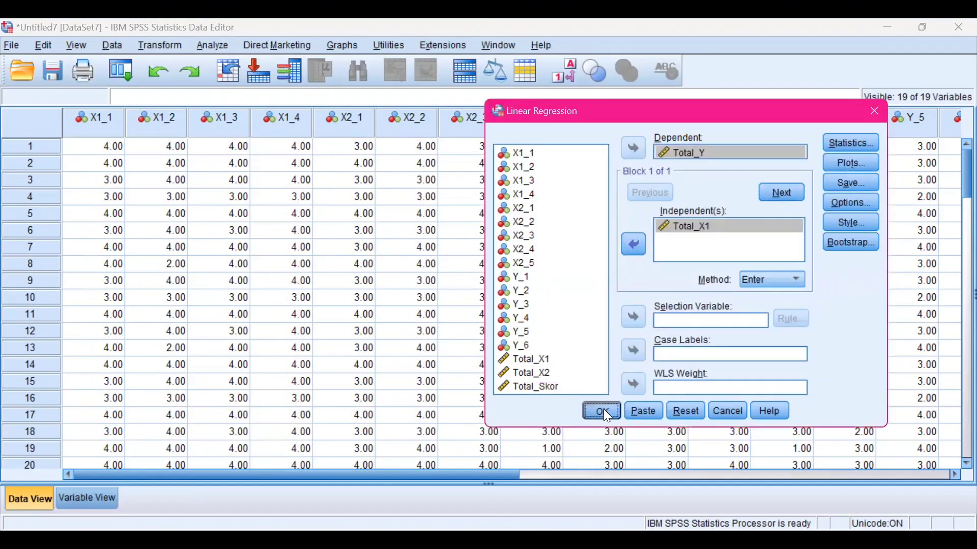
# Run the linear regression of Total_Y on Total_X1, and run it again with Total_X2 as the independent variable.
pyautogui.click(603, 410)
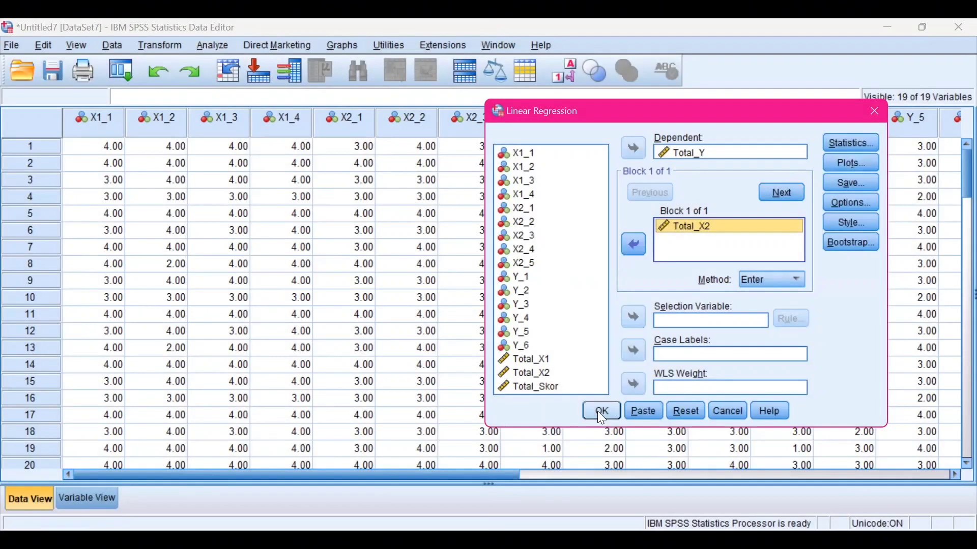
pyautogui.click(601, 414)
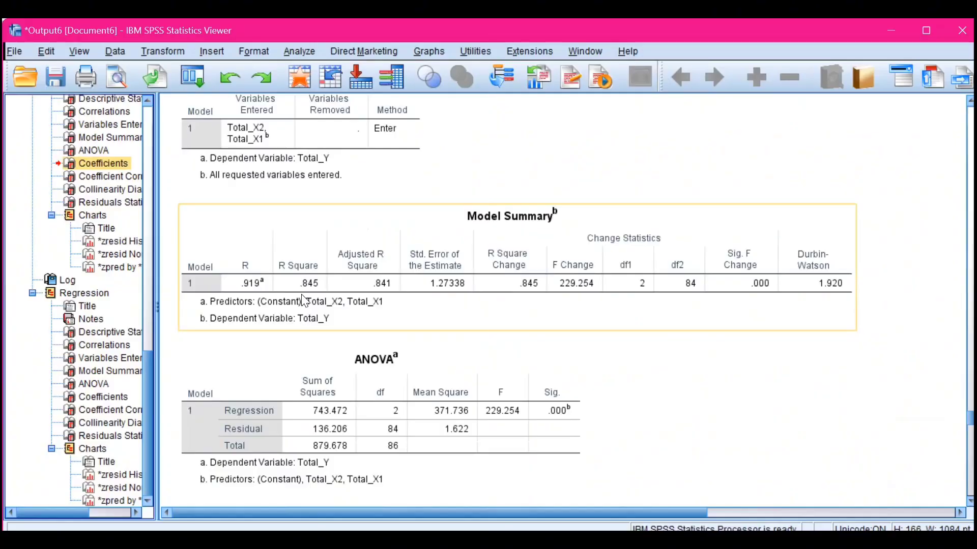
# Examine the Model Summary and Coefficients of the regression on Total_X1 and Total_X2, and the Coefficients of the regression on Total_X2 alone.
pyautogui.click(308, 313)
pyautogui.scroll(-3, 312, 300)
pyautogui.scroll(-3, 313, 293)
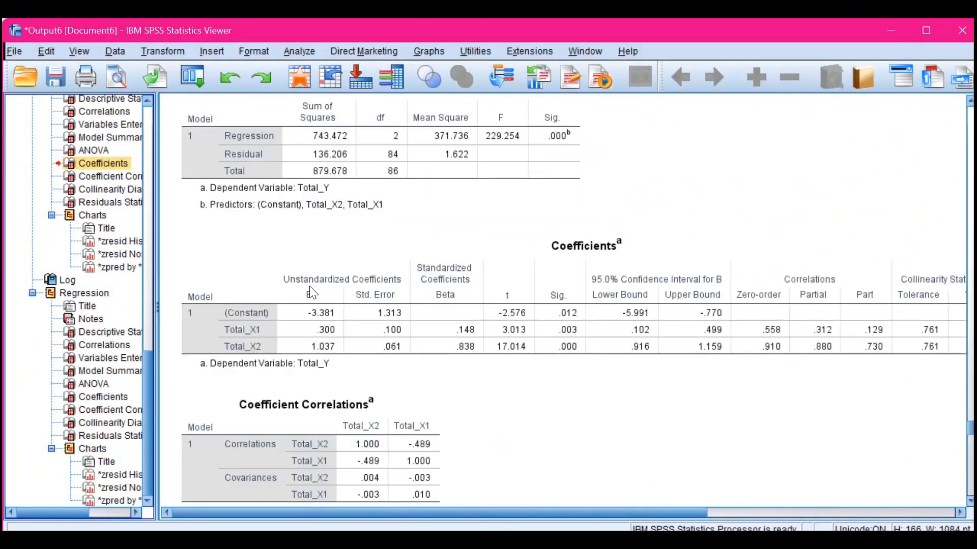
pyautogui.click(312, 294)
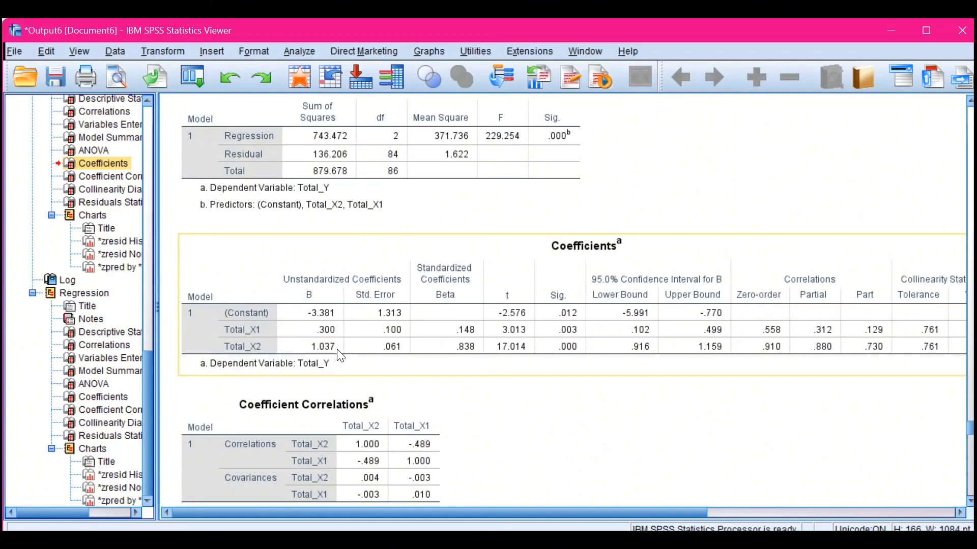
pyautogui.click(426, 386)
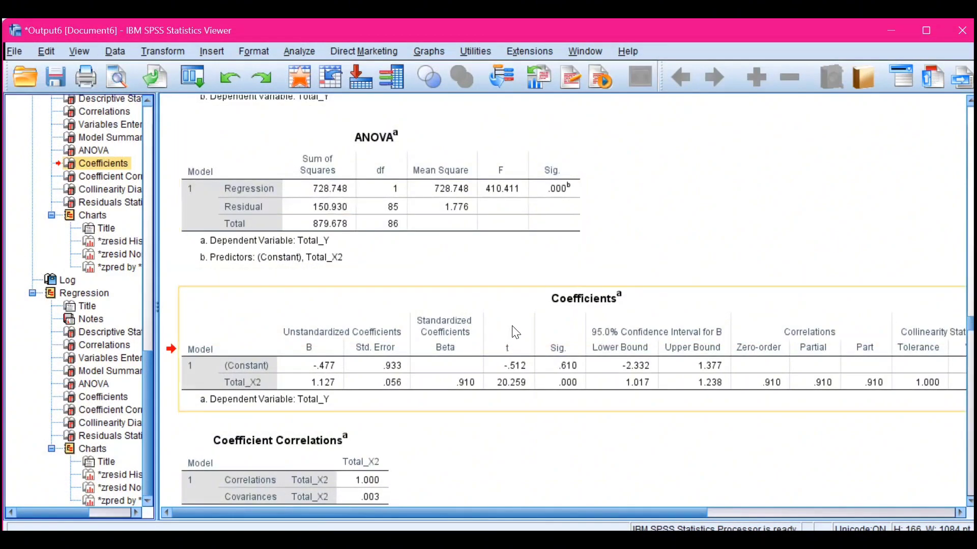
pyautogui.scroll(-3, 516, 332)
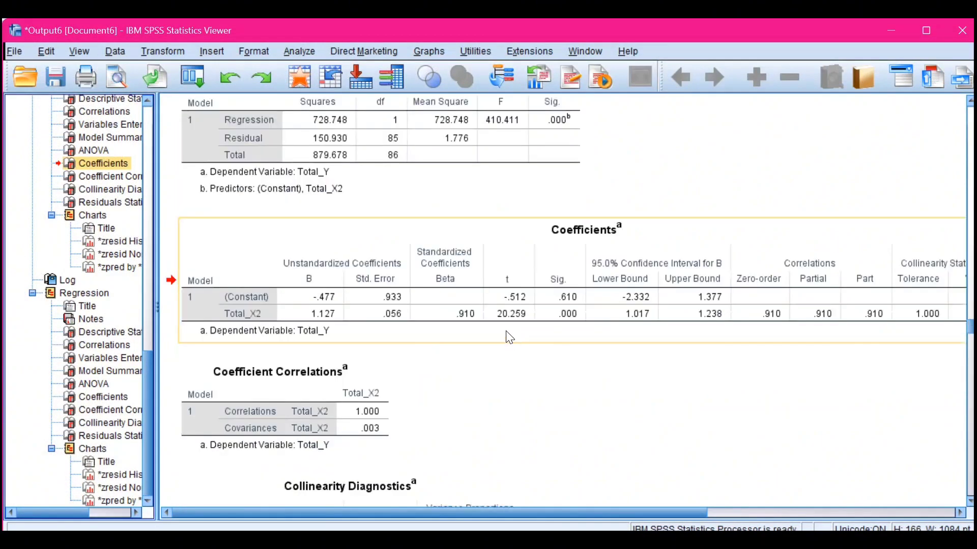